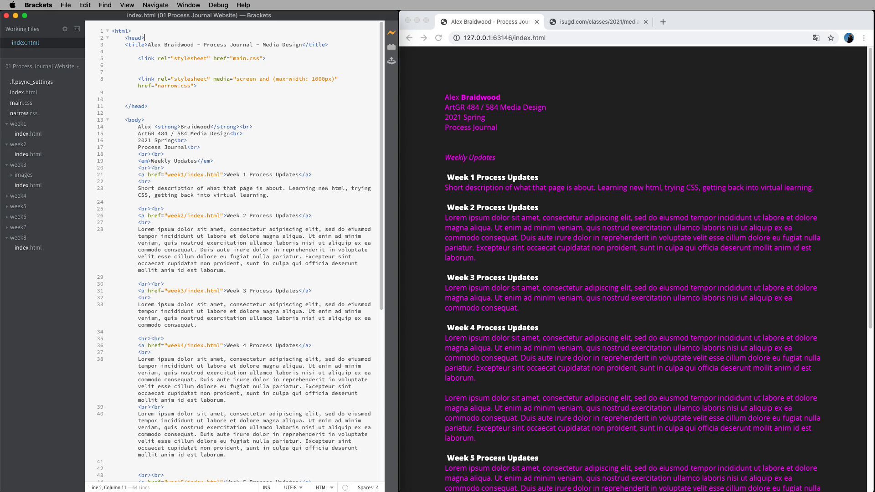
# - Compare the local preview's address with the placeholder page at isugd.com/classes/2021/mediadesign/abr/, including its personal folder name
pyautogui.click(511, 38)
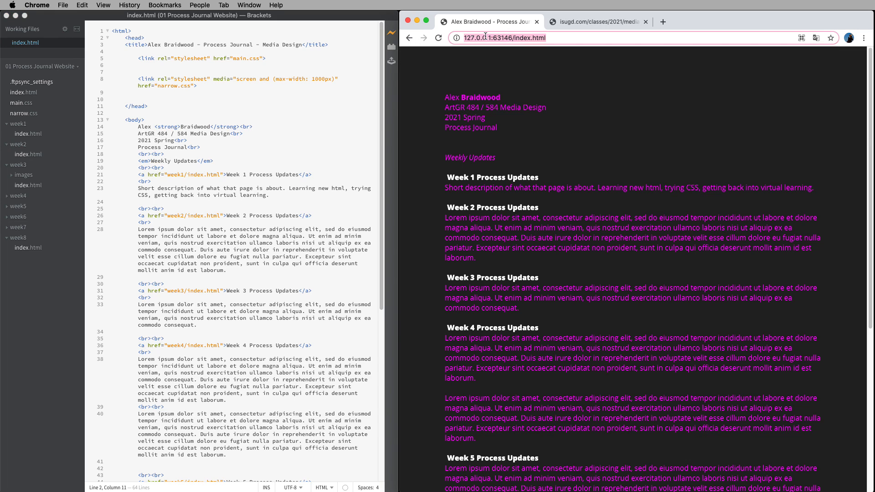
pyautogui.click(476, 37)
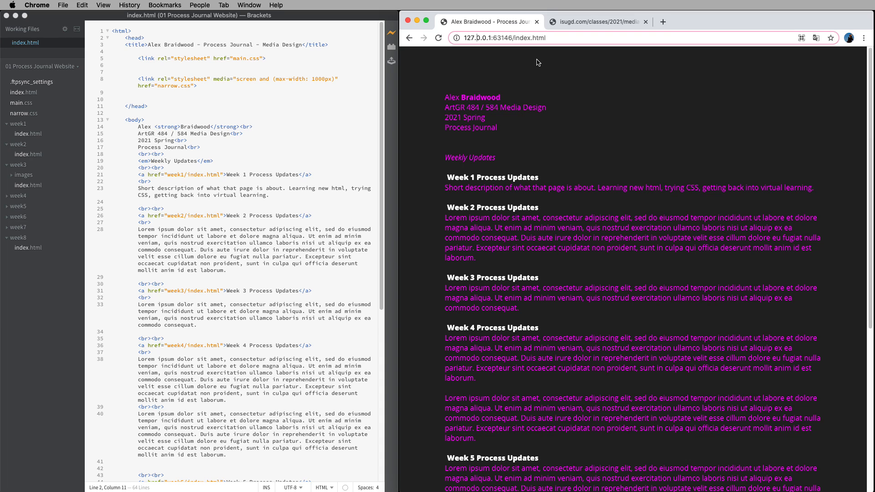
pyautogui.click(565, 24)
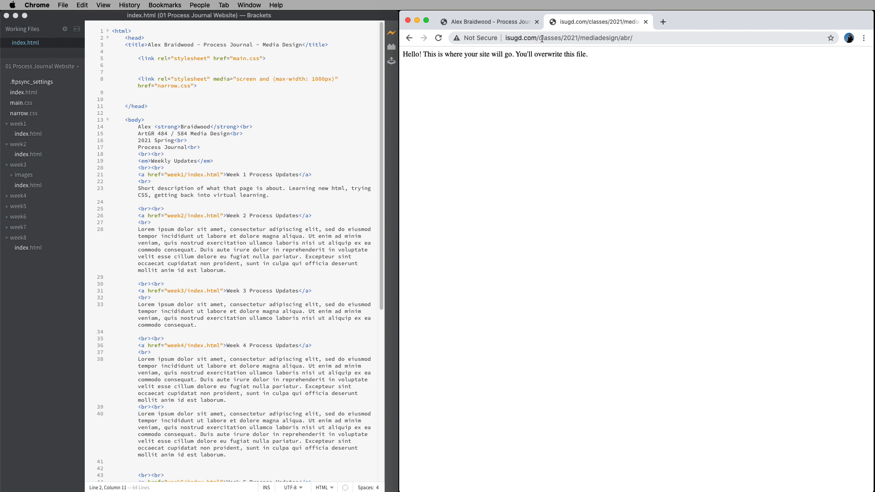
pyautogui.click(584, 38)
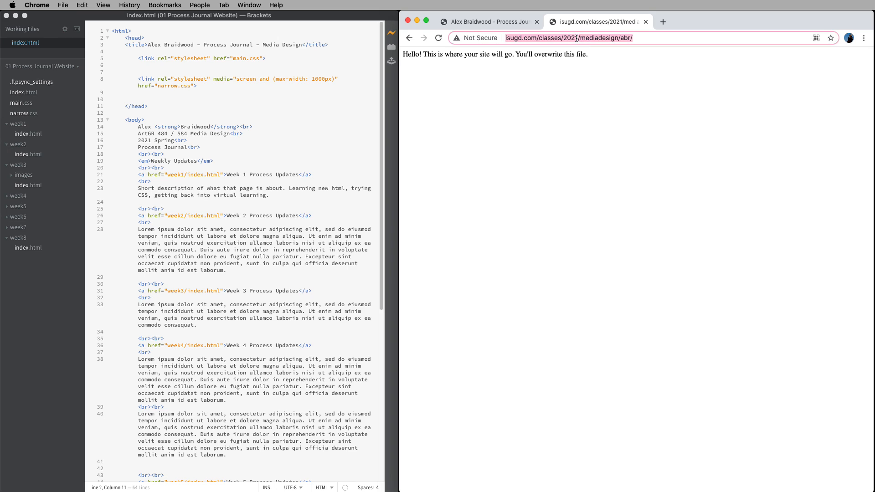
pyautogui.doubleClick(629, 40)
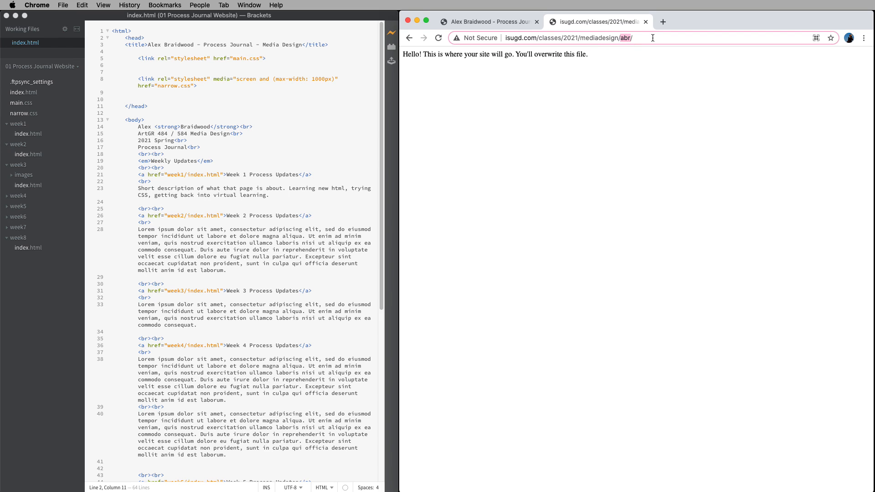
pyautogui.click(581, 58)
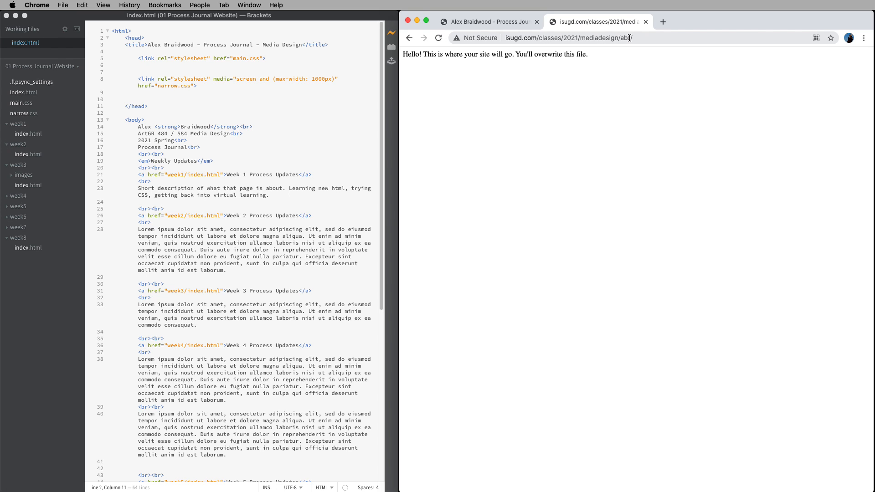
pyautogui.click(613, 37)
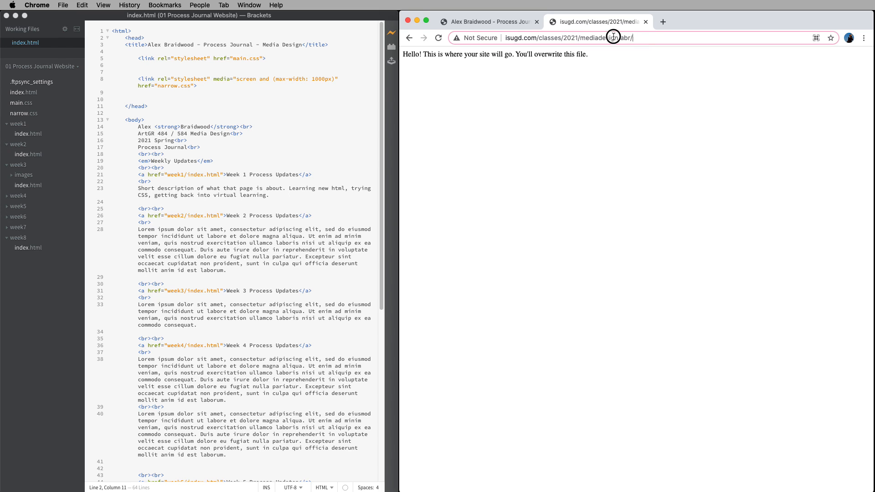
pyautogui.click(502, 21)
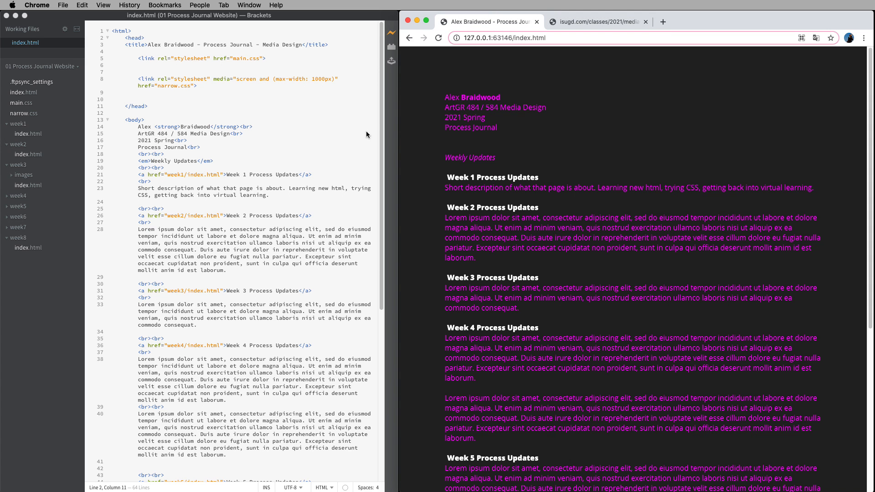
# - Search the available Brackets extensions for "ftp", locate FTP-Sync Plus in the list, and close the extension manager
pyautogui.click(178, 111)
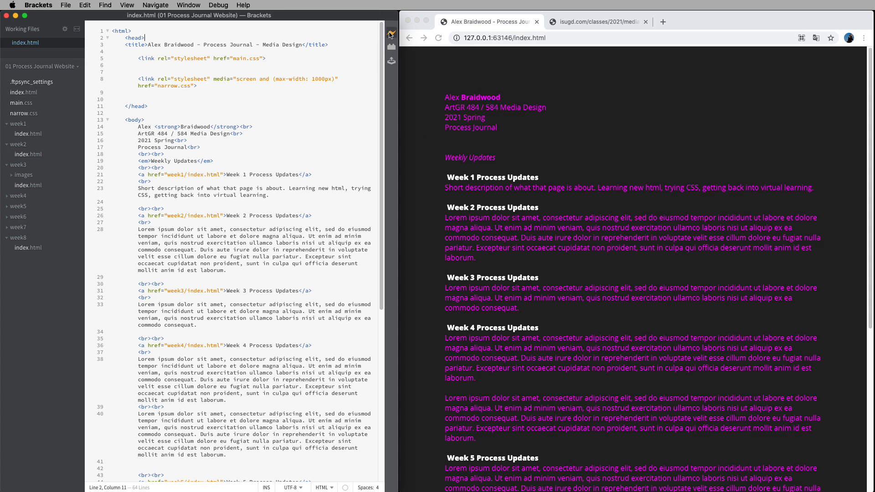
pyautogui.click(300, 101)
pyautogui.click(395, 49)
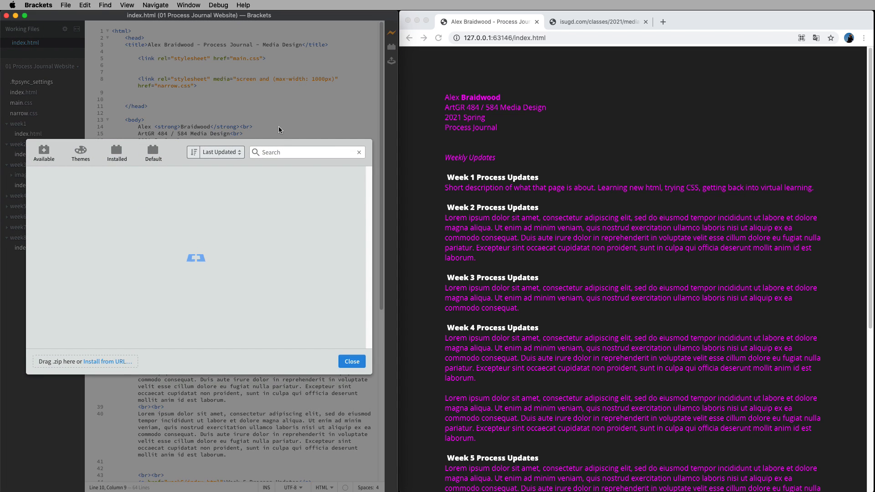
pyautogui.click(272, 152)
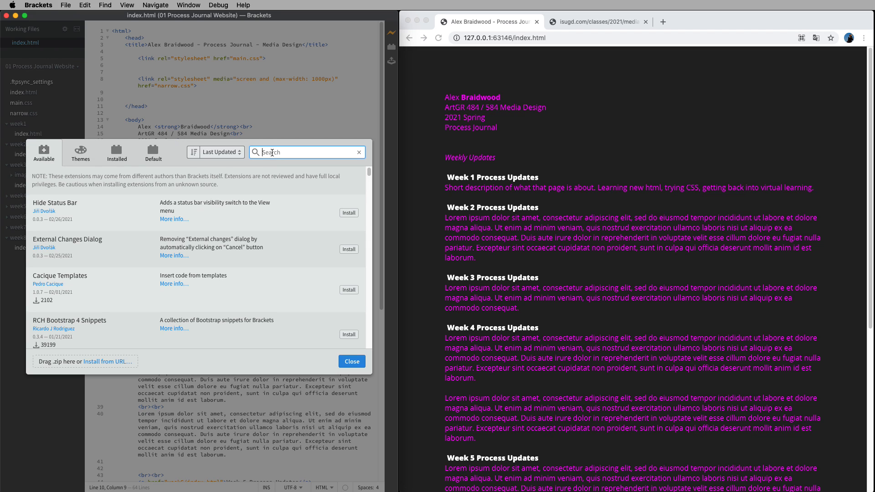
pyautogui.write('ftp')
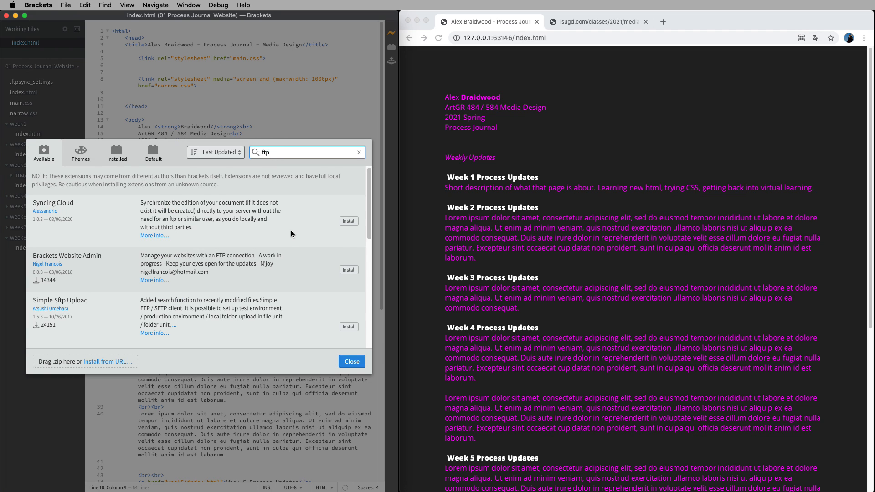
pyautogui.scroll(-5, 291, 234)
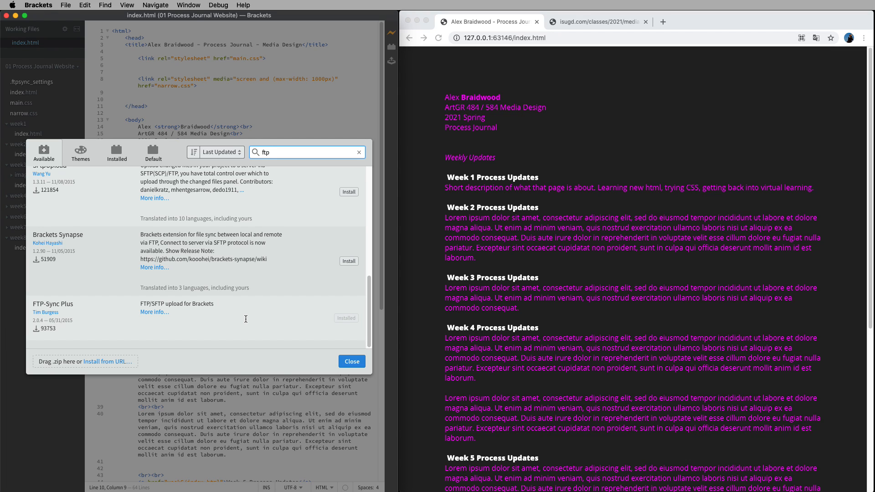
pyautogui.click(351, 362)
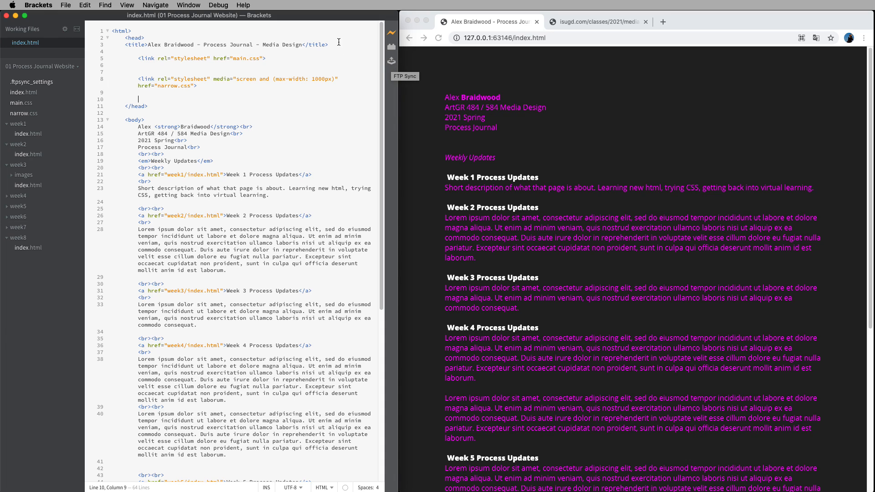
# - Open the FTP-Sync connection settings and review the server, port, username and password fields
pyautogui.click(392, 63)
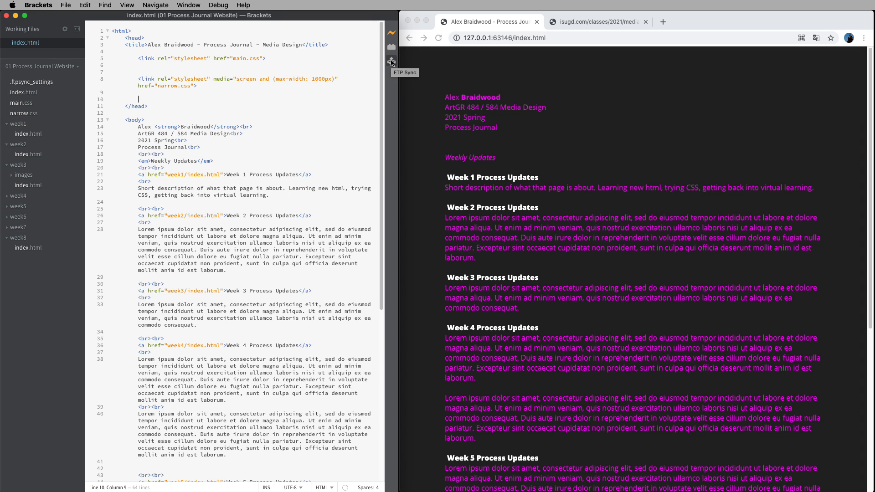
pyautogui.click(392, 62)
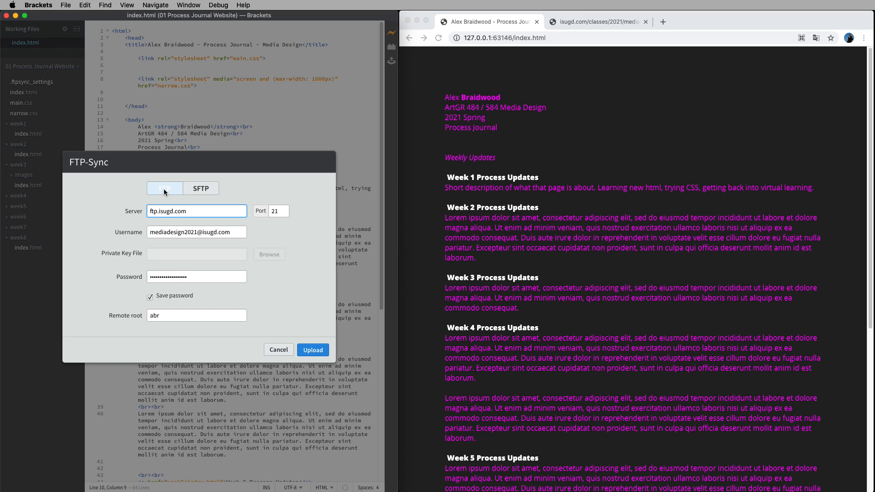
pyautogui.click(150, 212)
pyautogui.moveTo(151, 212); pyautogui.dragTo(195, 213)
pyautogui.click(194, 213)
pyautogui.click(284, 213)
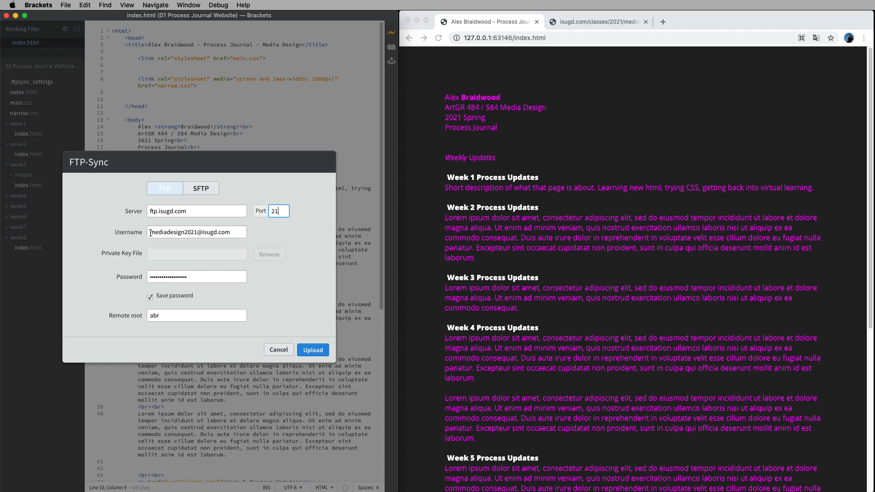
pyautogui.moveTo(151, 233); pyautogui.dragTo(231, 233)
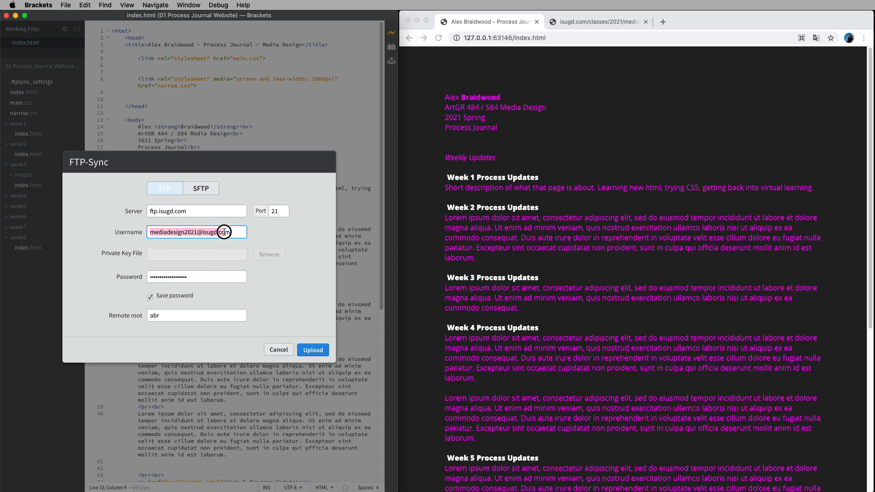
pyautogui.click(203, 277)
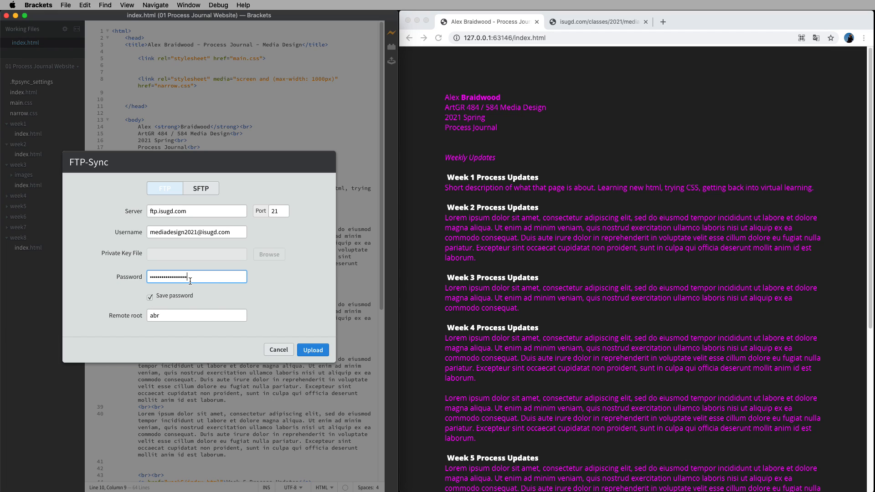
# - Check the remote root folder name against the last folder in the online site's address
pyautogui.click(174, 316)
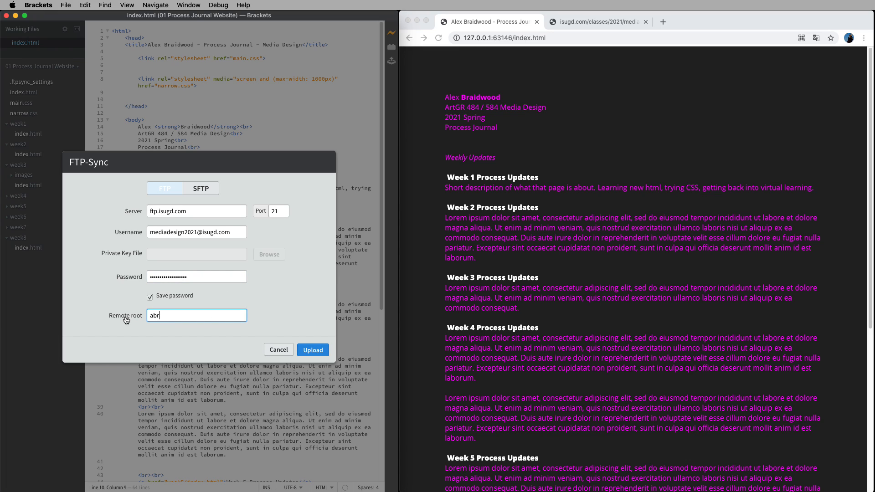
pyautogui.doubleClick(156, 317)
pyautogui.click(180, 319)
pyautogui.doubleClick(156, 316)
pyautogui.click(621, 25)
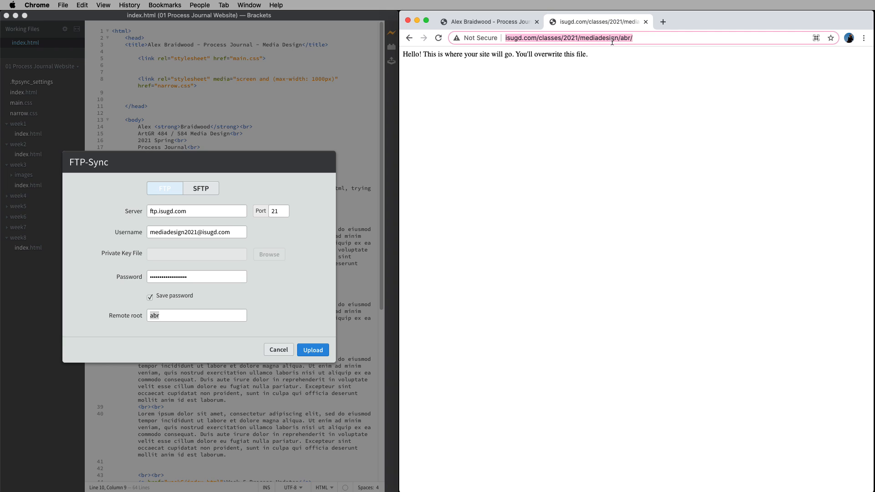
# - Upload the local site to the abr remote root on ftp.isugd.com over FTP
pyautogui.click(277, 315)
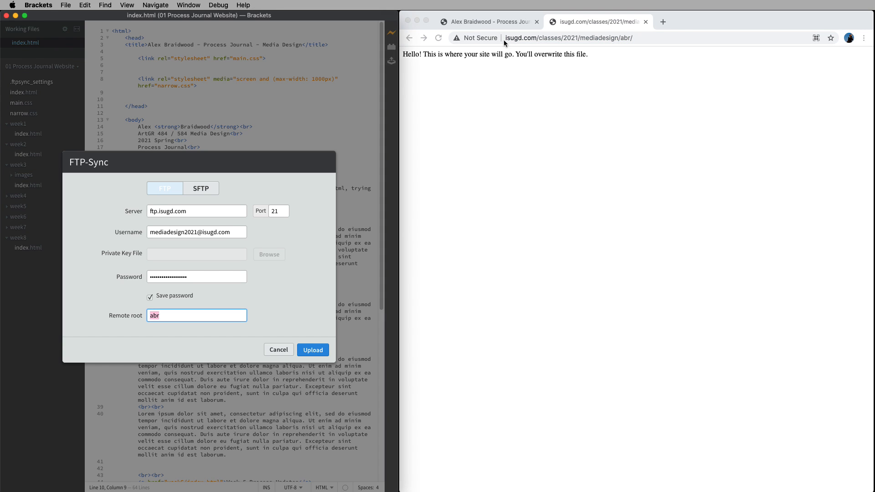
pyautogui.click(504, 22)
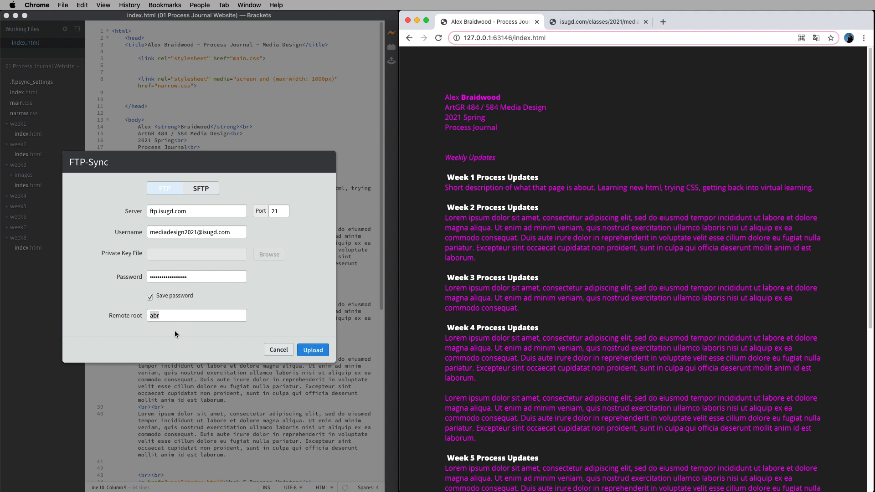
pyautogui.click(191, 276)
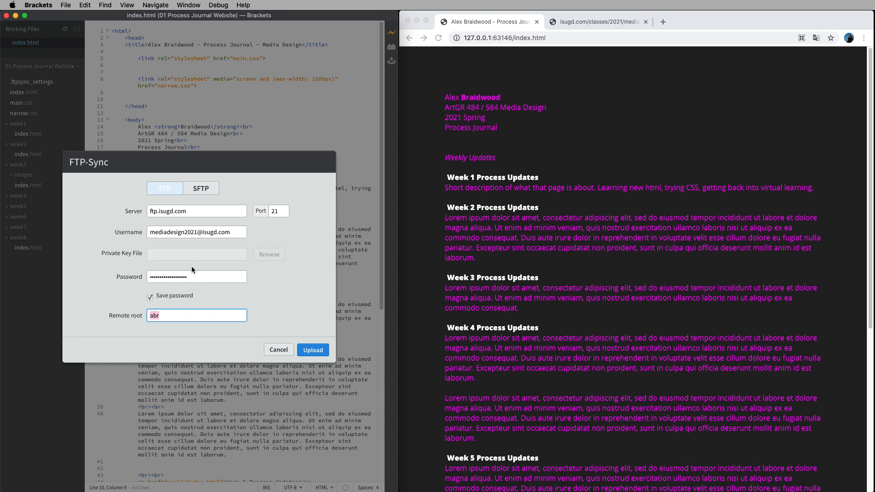
pyautogui.click(318, 350)
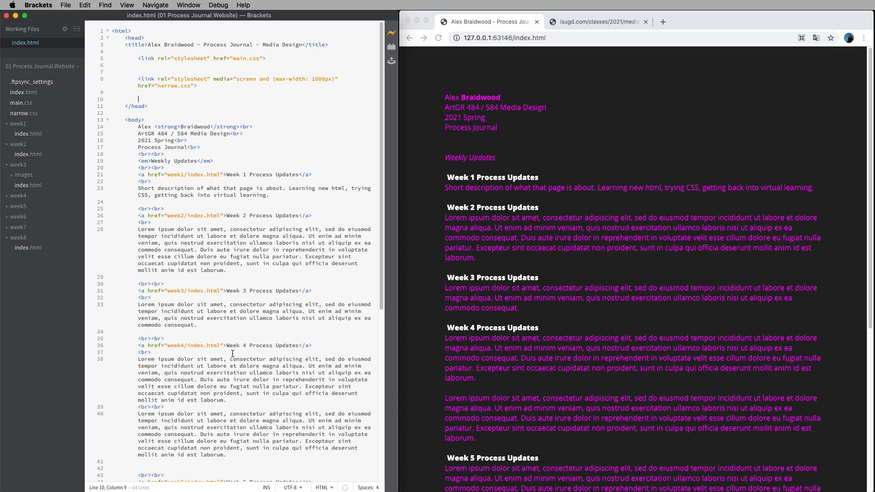
# - Reload the online page at isugd.com/classes/2021/mediadesign/abr/ and dismiss the translation prompt
pyautogui.click(619, 159)
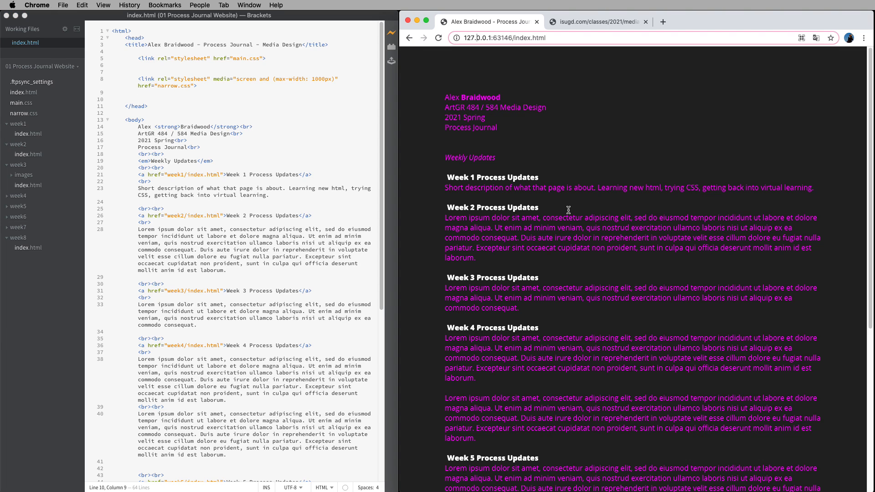
pyautogui.moveTo(465, 38); pyautogui.dragTo(531, 38)
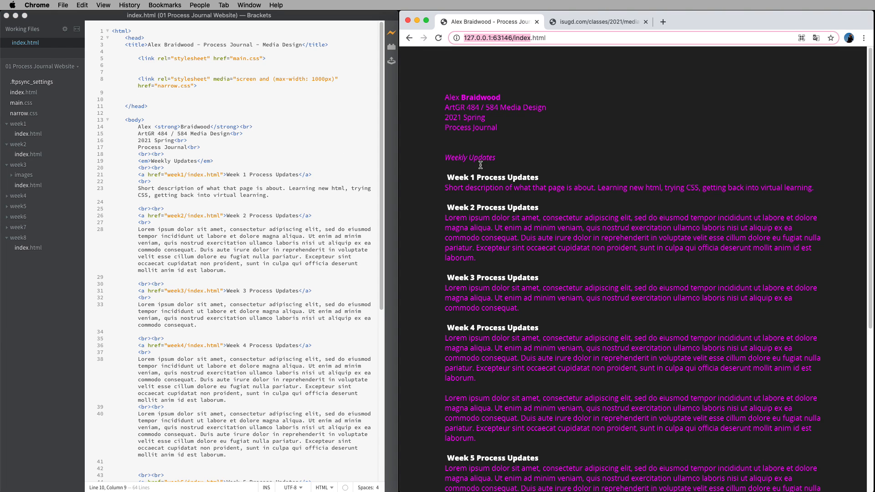
pyautogui.click(600, 21)
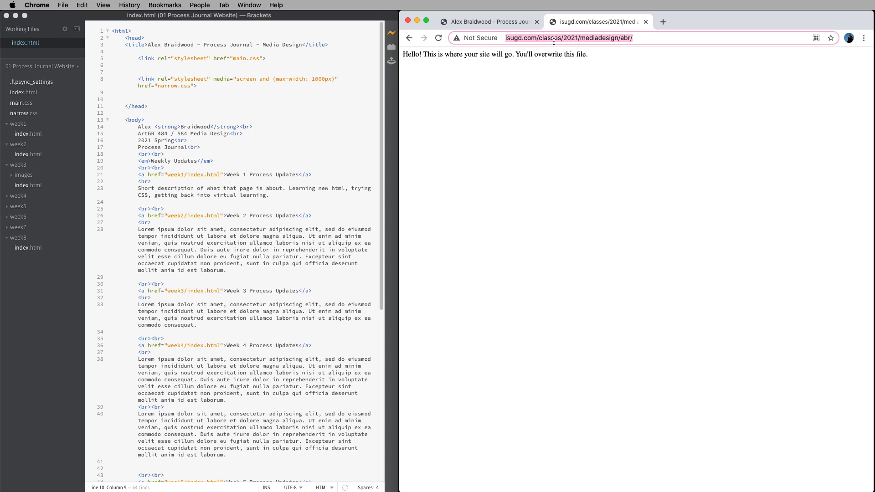
pyautogui.click(625, 40)
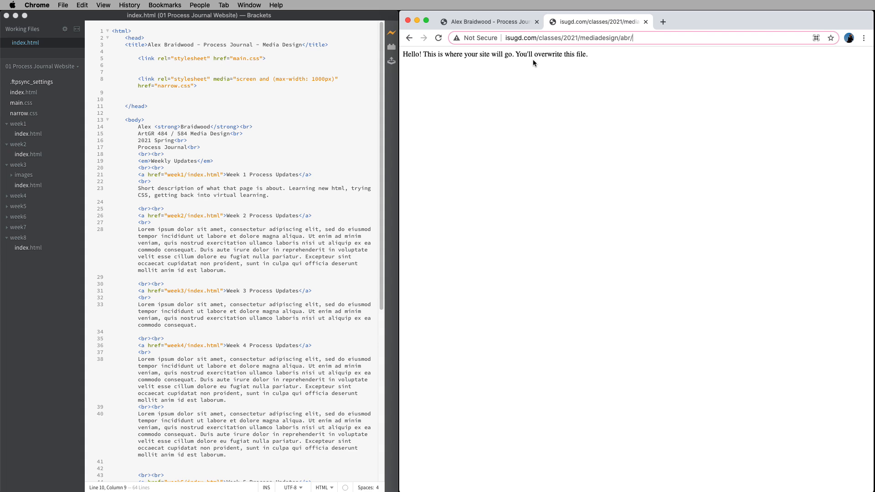
pyautogui.click(439, 37)
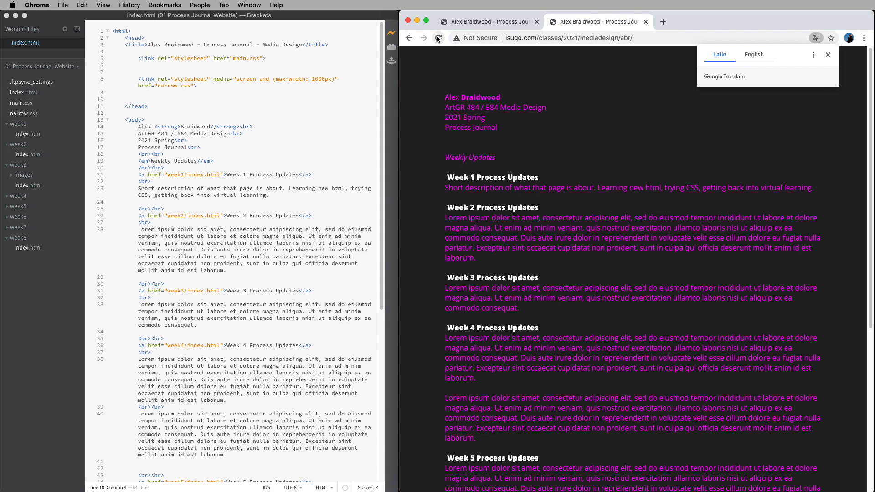
pyautogui.click(828, 55)
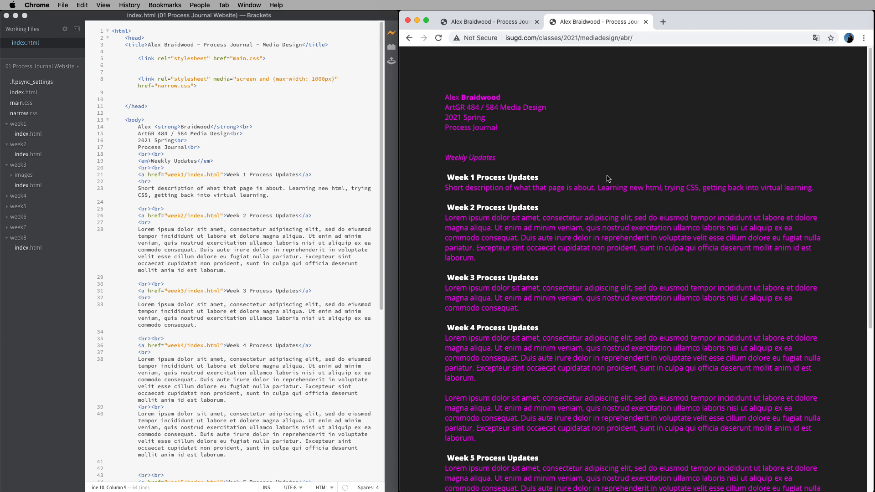
# - Test the online site's Week 1, Week 2 and Back to Home links, and examine the Week 2 page's embedded media
pyautogui.click(529, 178)
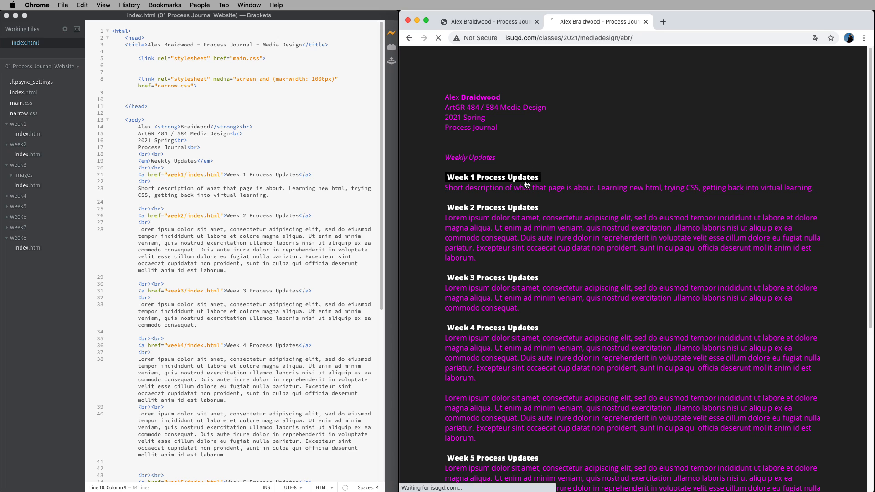
pyautogui.click(409, 38)
pyautogui.click(514, 214)
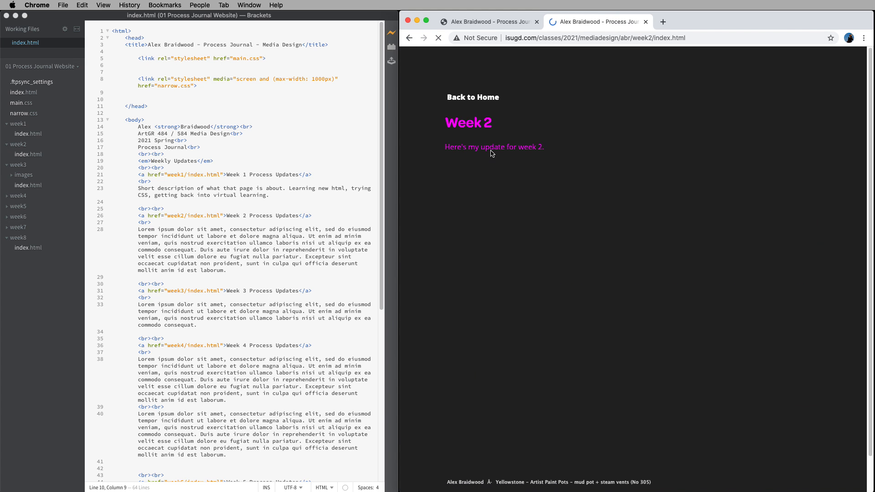
pyautogui.click(474, 98)
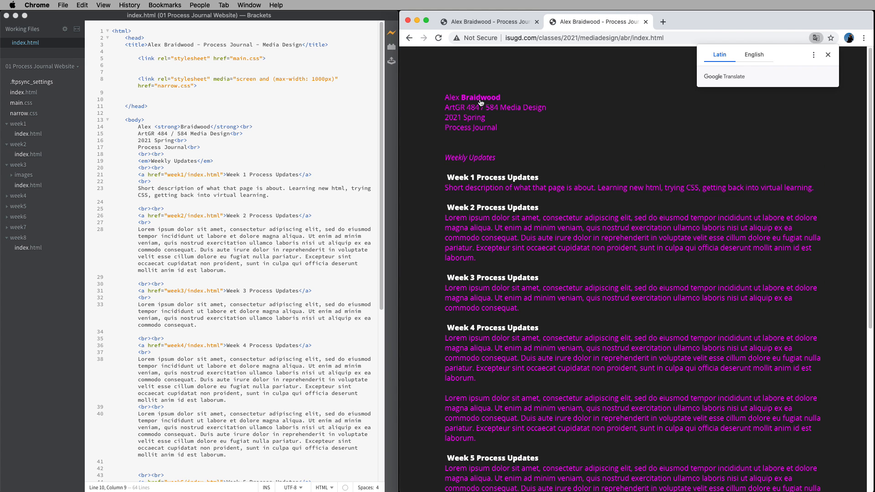
pyautogui.click(492, 211)
pyautogui.scroll(-2, 579, 285)
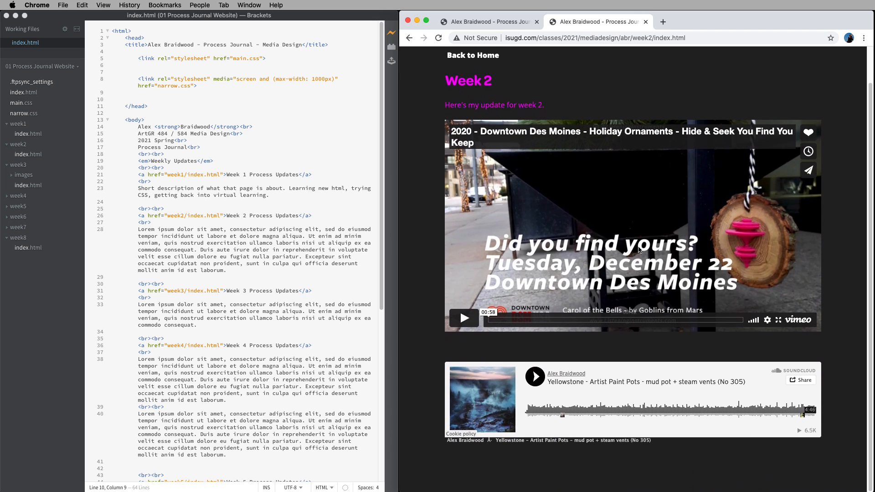
# - Go from the Week 2 page back to the home page, open Week 3, and examine its text columns and images
pyautogui.scroll(1, 639, 250)
pyautogui.click(483, 64)
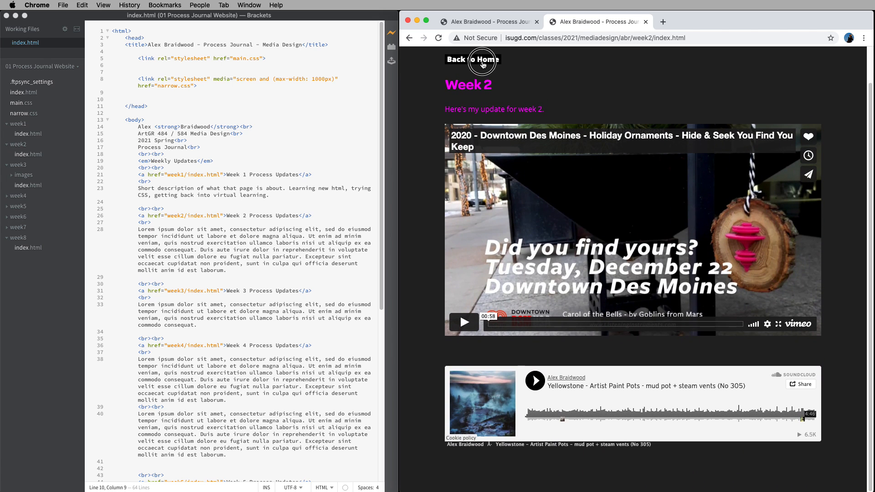
pyautogui.click(519, 232)
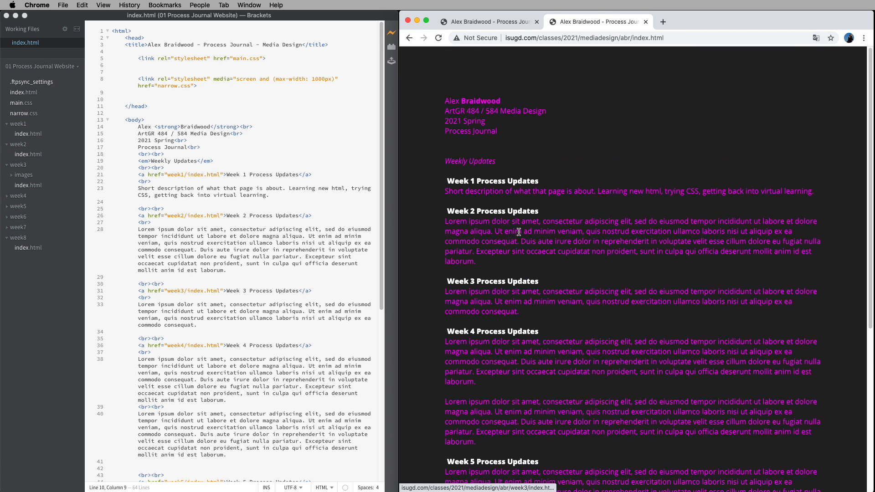
pyautogui.click(502, 281)
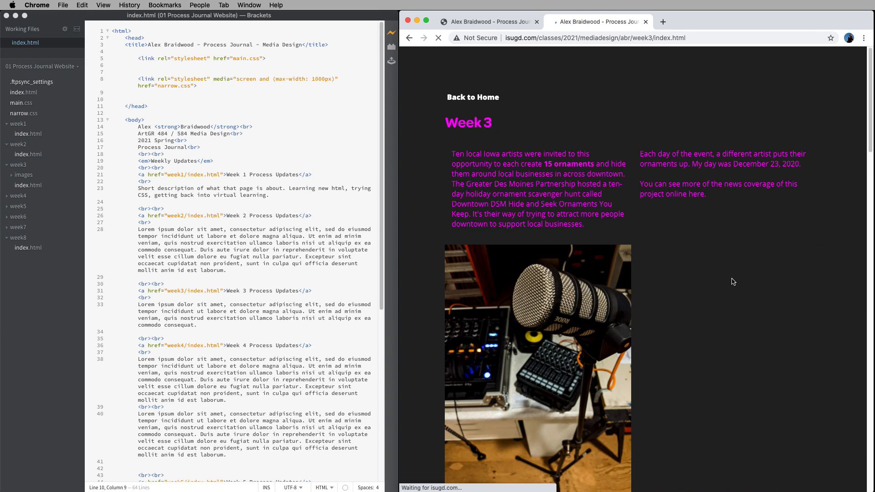
pyautogui.scroll(-3, 734, 286)
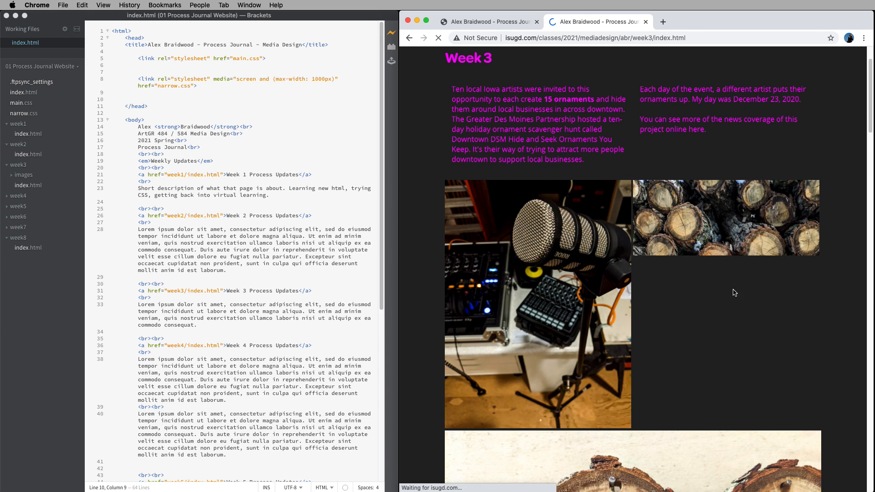
pyautogui.scroll(-5, 738, 319)
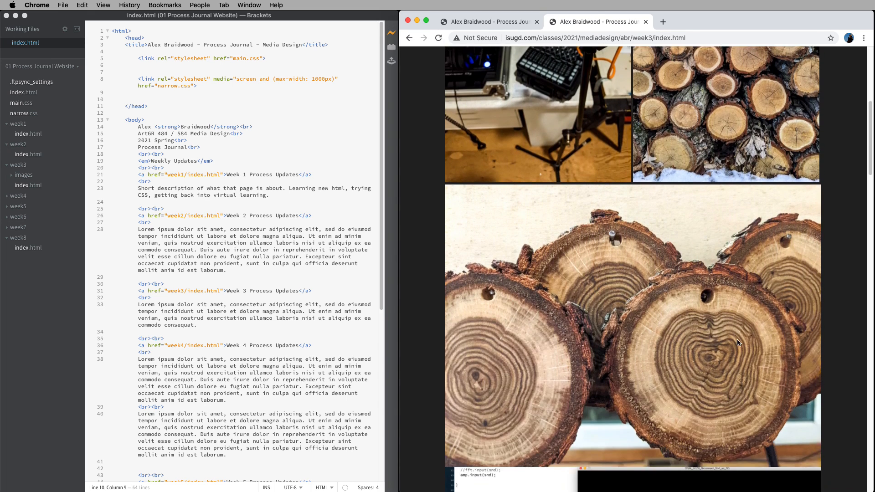
pyautogui.scroll(-6, 738, 341)
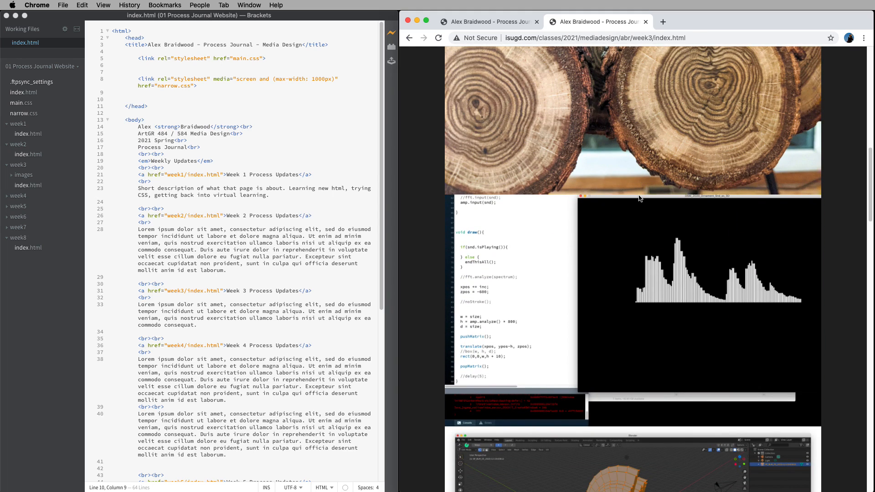
pyautogui.scroll(-2, 639, 199)
pyautogui.scroll(10, 639, 199)
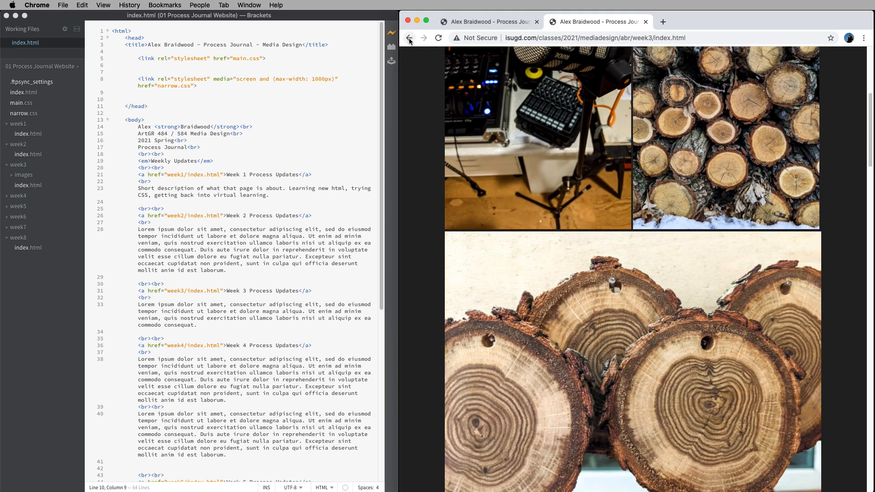
# - Go back to the online home page and open the Week 8 Process Updates page
pyautogui.click(409, 38)
pyautogui.scroll(-6, 545, 266)
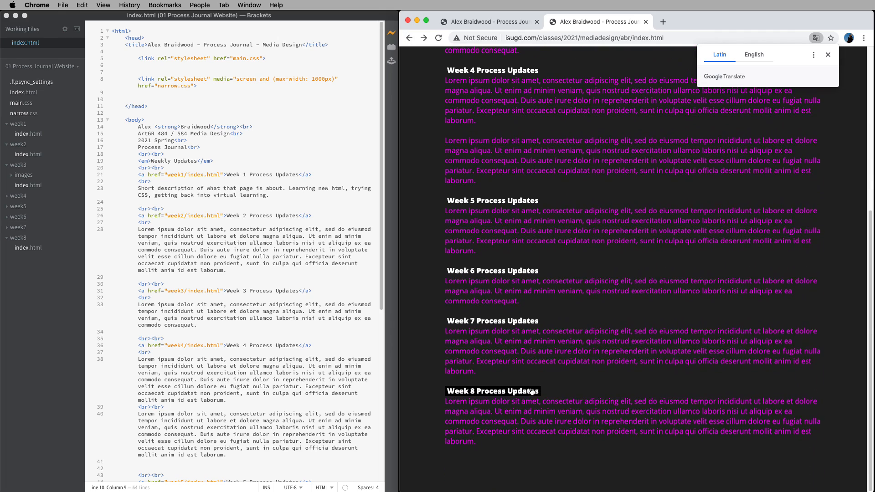
pyautogui.click(529, 393)
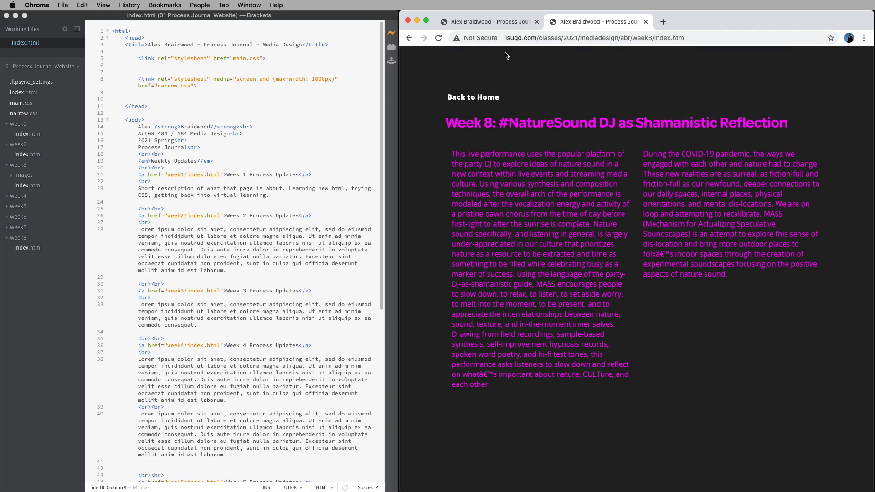
# - Compare the Week 8 page in the developer tools' iPhone 6/7/8 Plus view and without device emulation, and close the tools
pyautogui.click(104, 5)
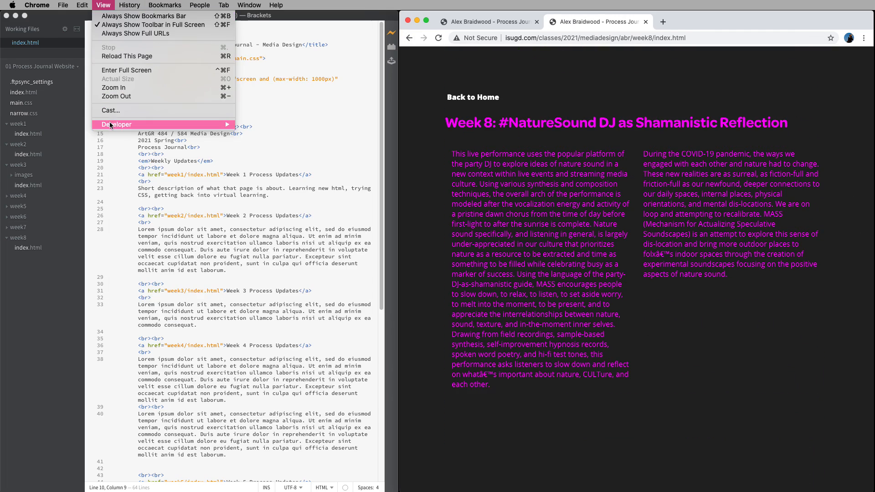
pyautogui.moveTo(109, 123)
pyautogui.click(292, 133)
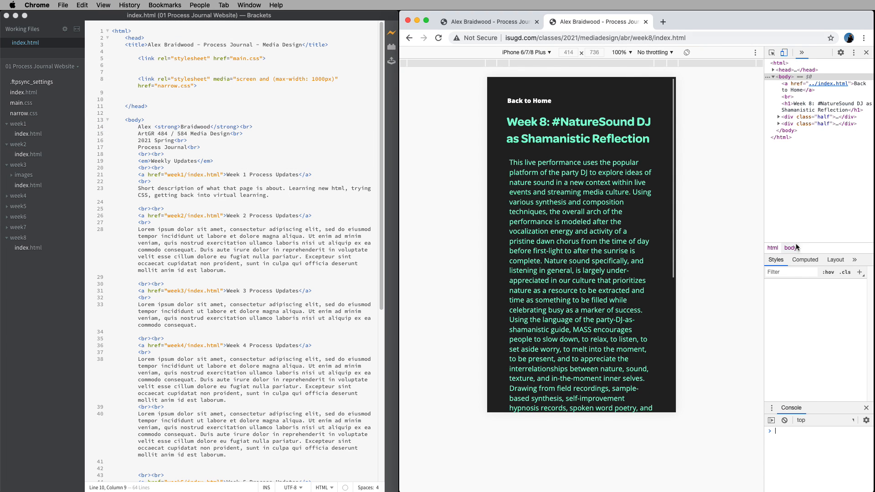
pyautogui.click(784, 53)
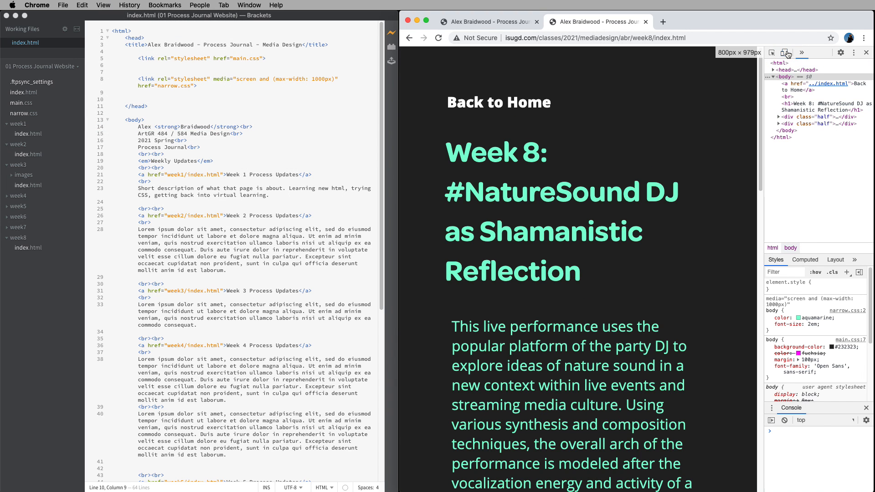
pyautogui.click(784, 52)
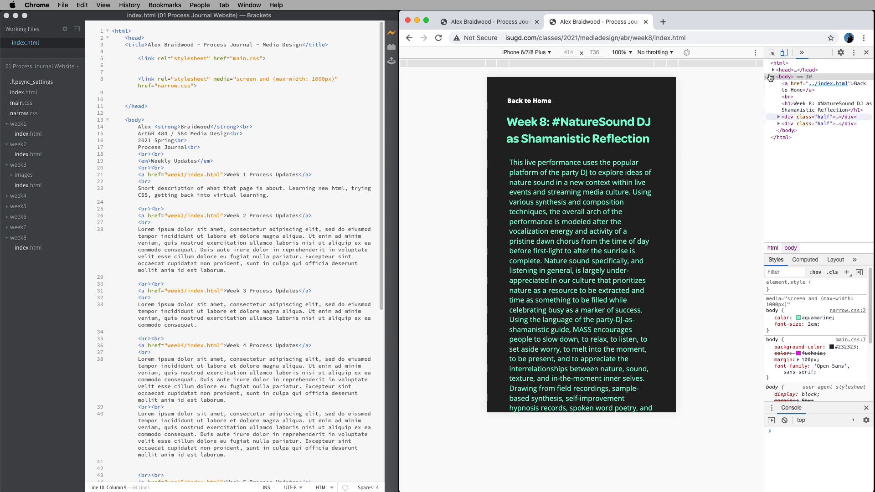
pyautogui.click(784, 53)
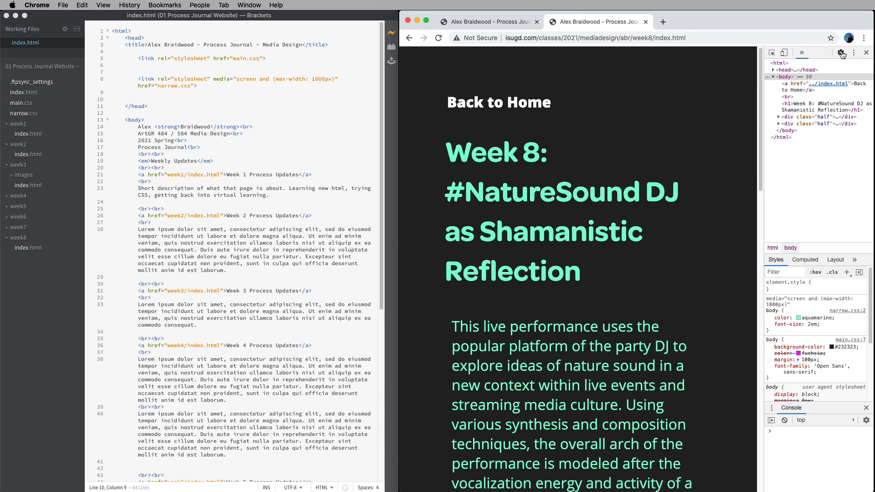
pyautogui.click(869, 53)
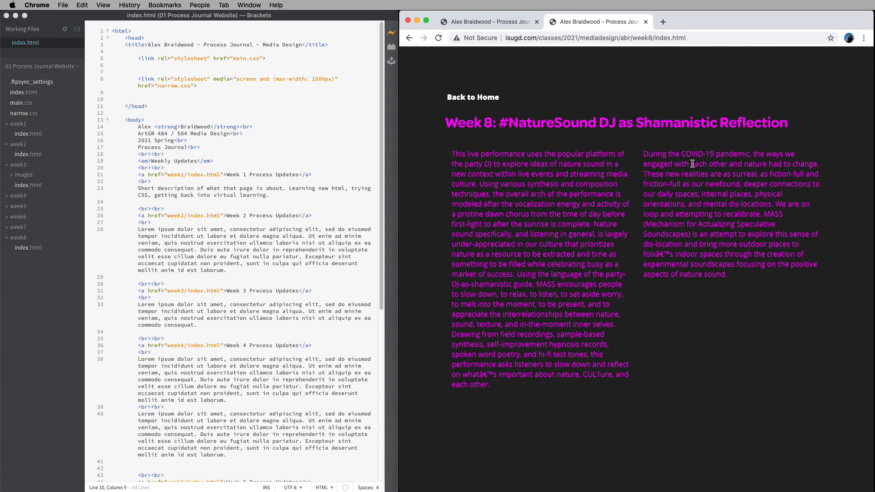
# - Check the Week 8 page's full address, return to the home page and dismiss the translation prompt
pyautogui.moveTo(874, 141)
pyautogui.mouseDown()
pyautogui.moveTo(743, 141)
pyautogui.moveTo(872, 144)
pyautogui.mouseUp()
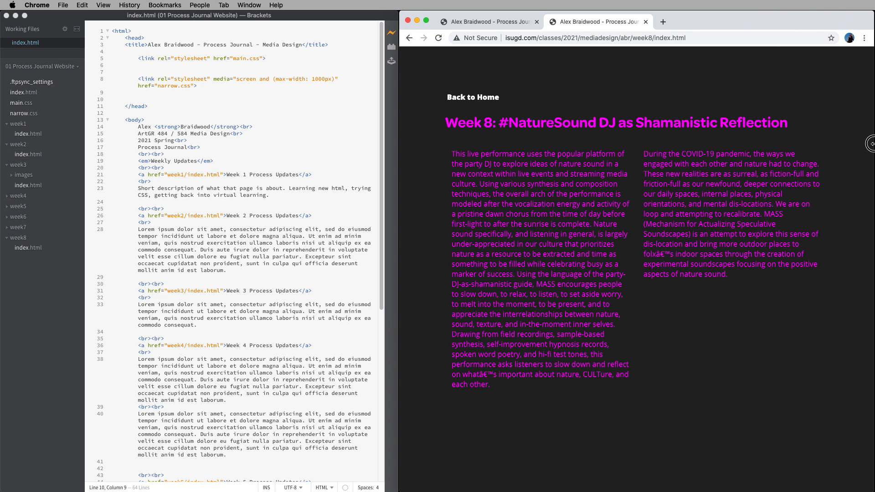
pyautogui.click(561, 37)
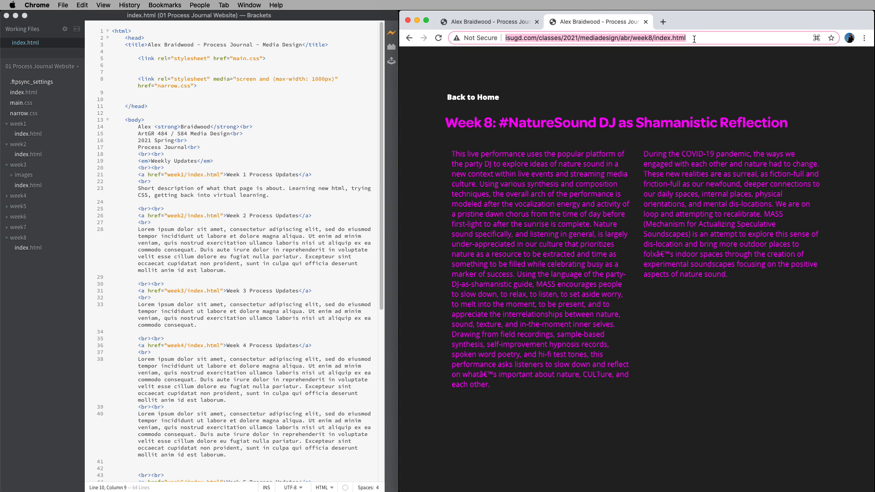
pyautogui.click(469, 97)
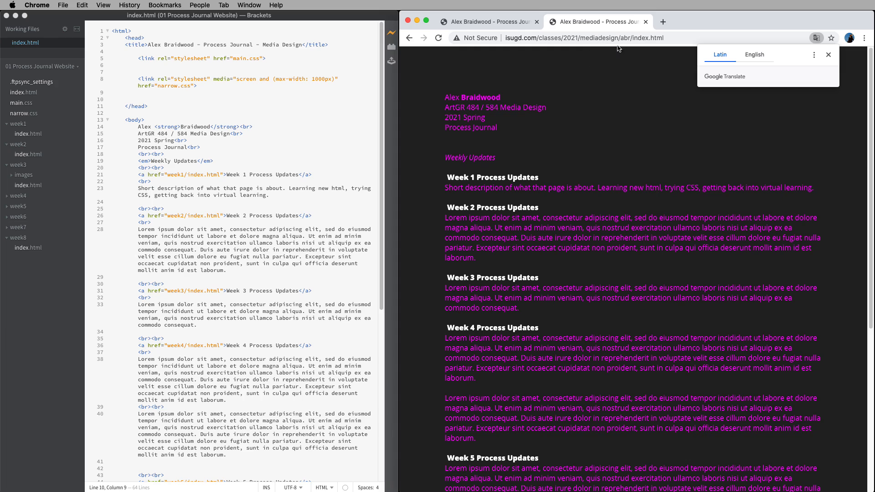
pyautogui.click(829, 54)
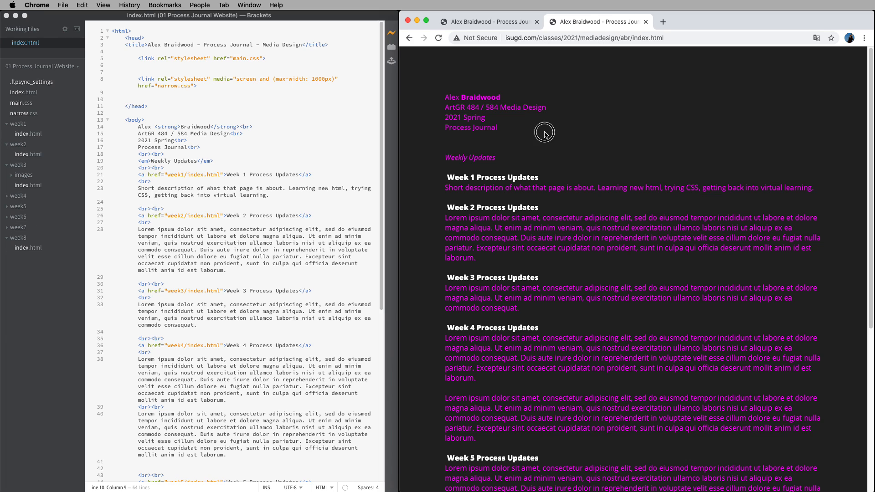
# - Examine the abr folder in the home page's address and open the Week 2 page
pyautogui.click(610, 38)
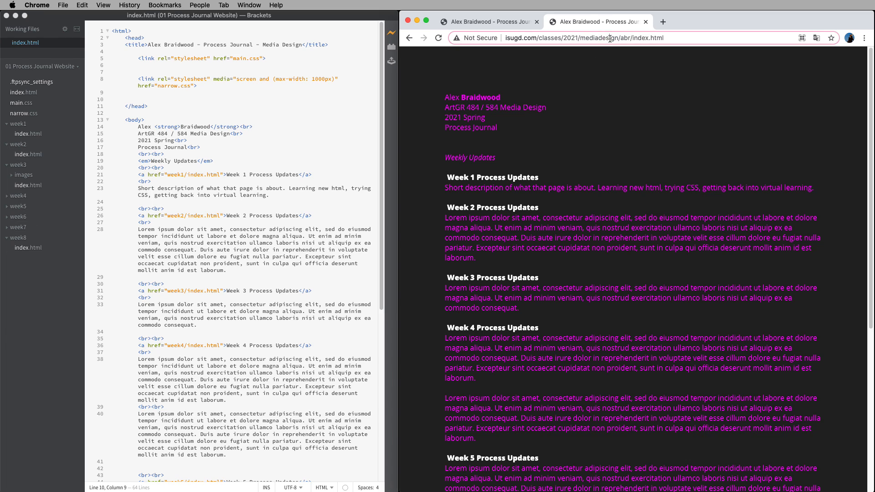
pyautogui.click(640, 39)
pyautogui.doubleClick(629, 38)
pyautogui.click(506, 210)
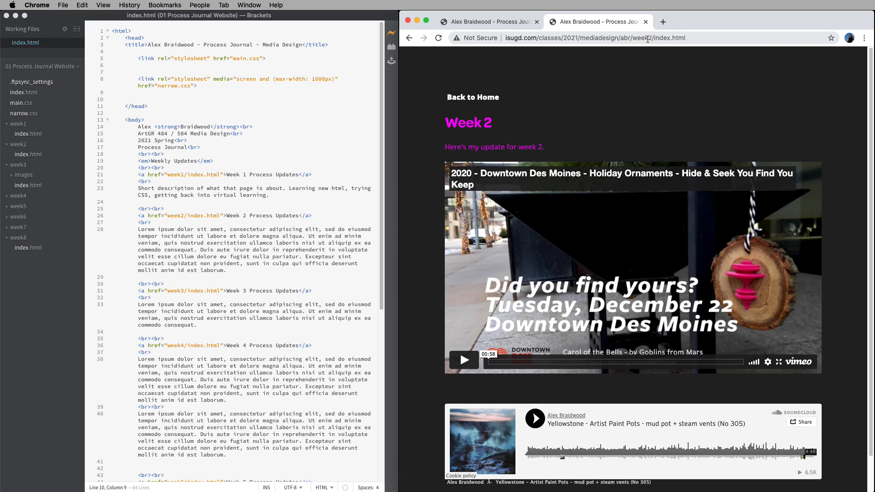
# - Remove index.html from the Week 2 address and load isugd.com/classes/2021/mediadesign/abr/week2/
pyautogui.moveTo(655, 39); pyautogui.dragTo(732, 40)
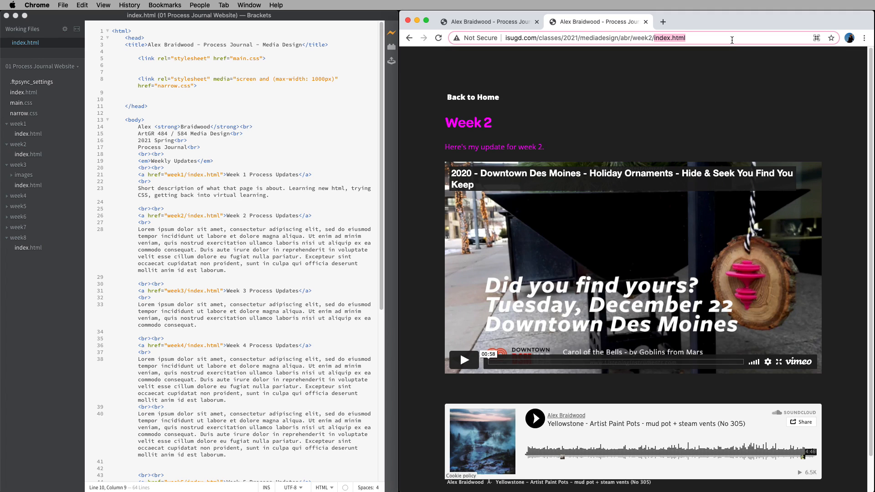
pyautogui.press('BackSpace')
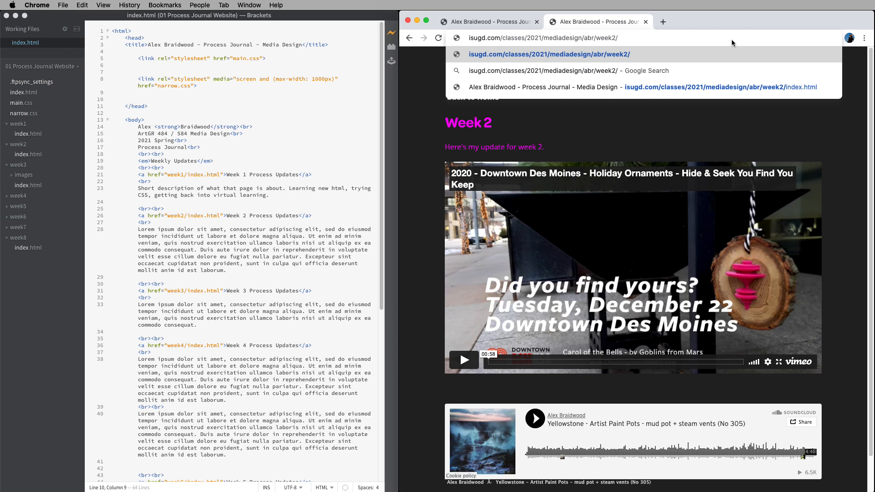
pyautogui.press('Return')
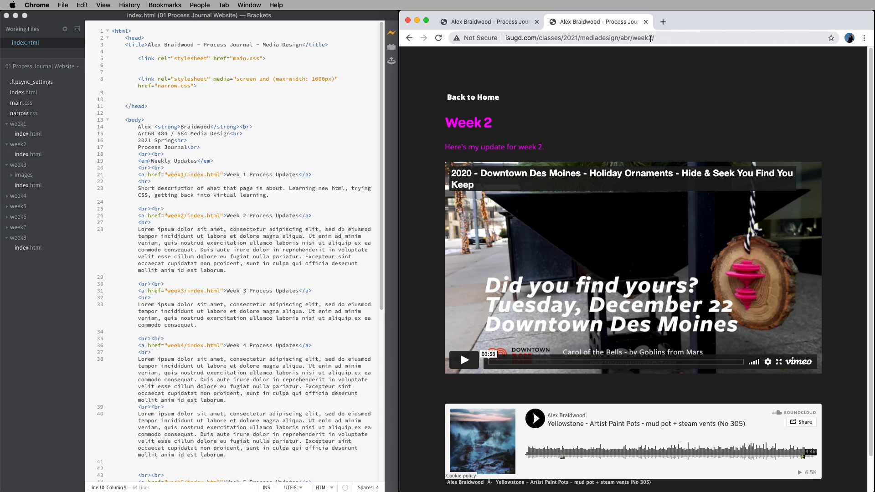
# - Change the folder in the address to week8 and load isugd.com/classes/2021/mediadesign/abr/week8/
pyautogui.click(651, 39)
pyautogui.press('BackSpace')
pyautogui.write('8')
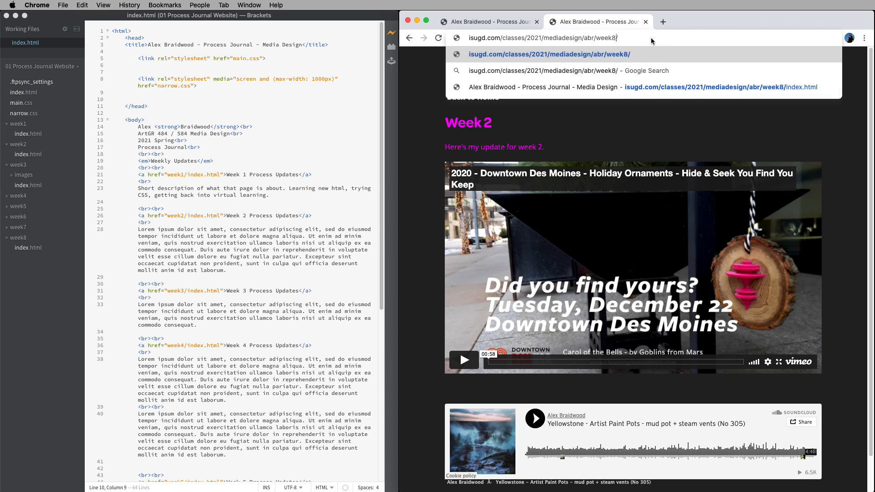
pyautogui.press('Return')
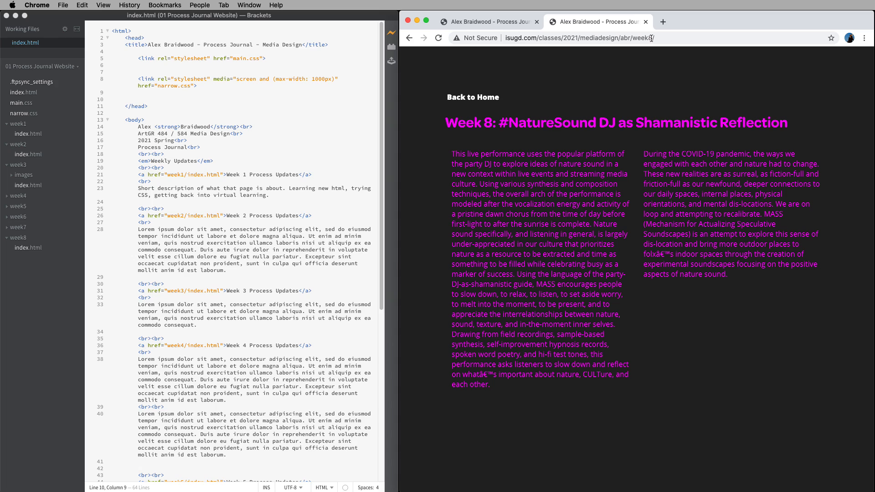
# - Switch to Brackets, view week8/index.html, and open main.css as a working file
pyautogui.click(360, 87)
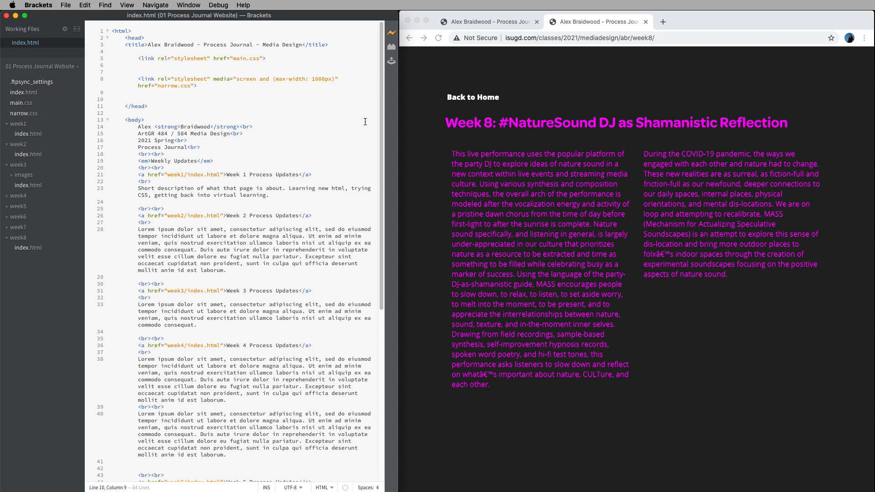
pyautogui.click(40, 248)
pyautogui.click(641, 183)
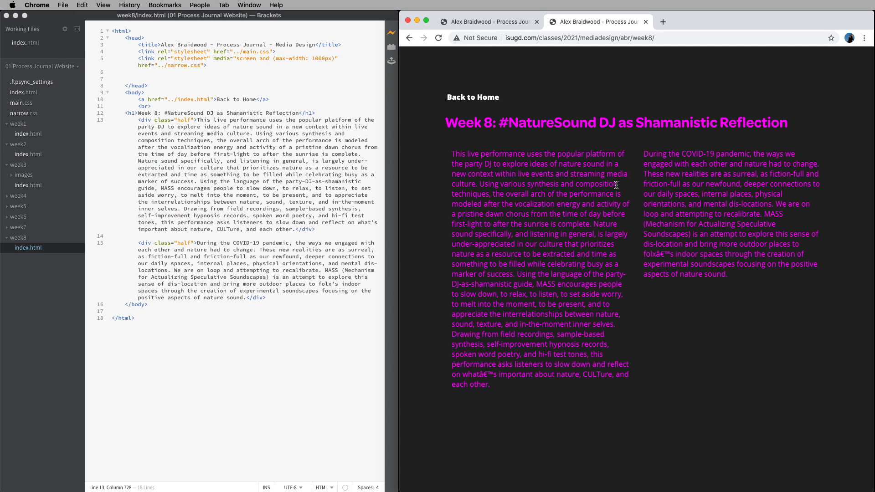
pyautogui.click(32, 103)
pyautogui.click(18, 103)
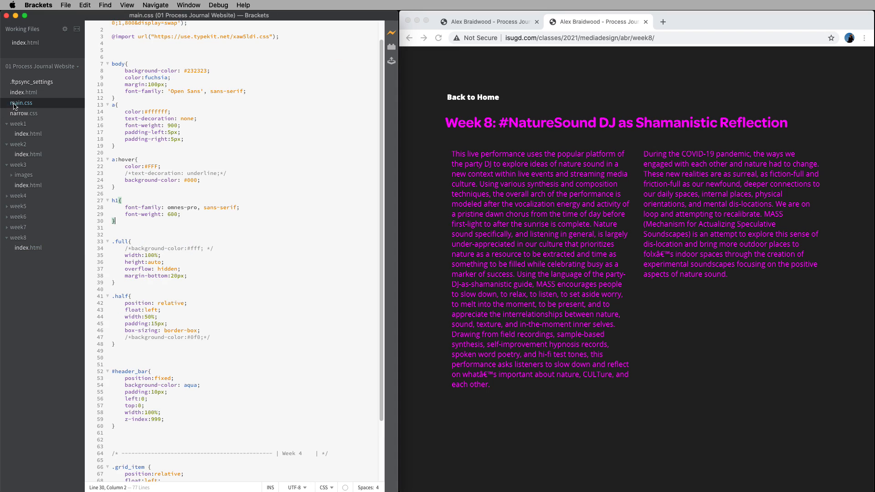
pyautogui.doubleClick(22, 104)
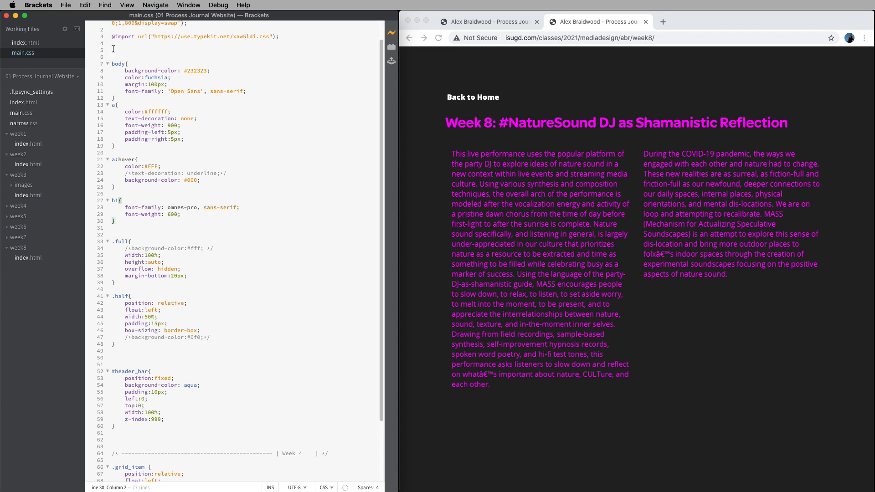
# - Set the text color of the body rule in main.css to chartreuse and save the file
pyautogui.doubleClick(163, 78)
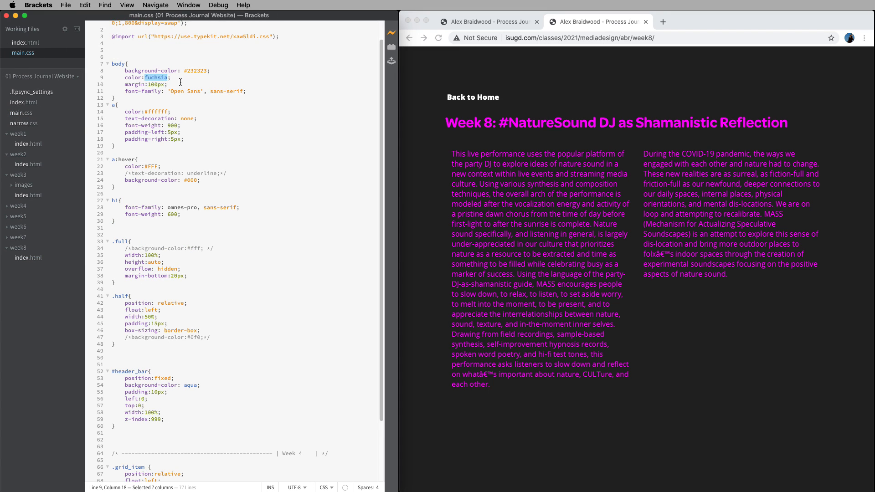
pyautogui.click(179, 78)
pyautogui.press('BackSpace')
pyautogui.press('BackSpace')
pyautogui.press('BackSpace')
pyautogui.press('BackSpace')
pyautogui.press('BackSpace')
pyautogui.press('BackSpace')
pyautogui.press('BackSpace')
pyautogui.press('BackSpace')
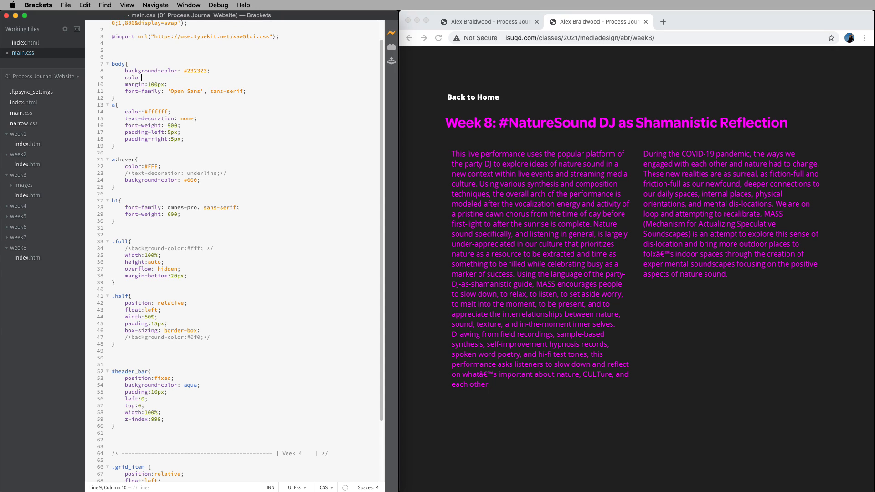
pyautogui.write(':')
pyautogui.scroll(-3, 194, 106)
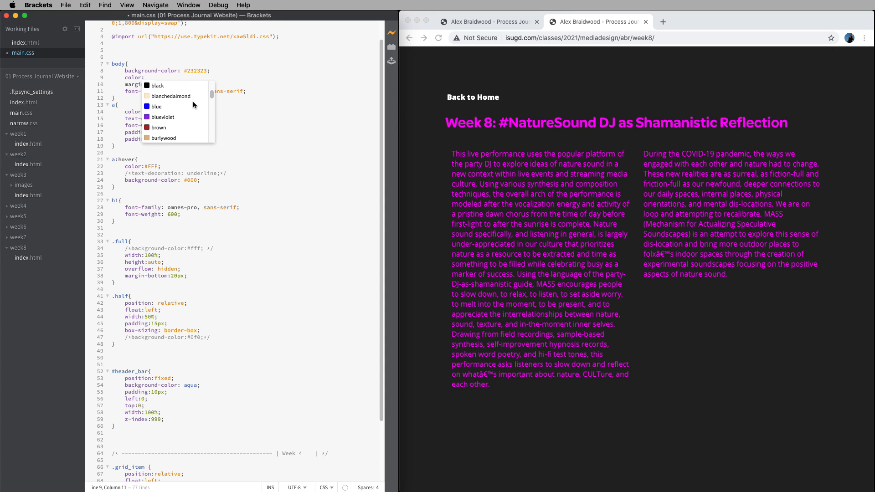
pyautogui.scroll(2, 165, 119)
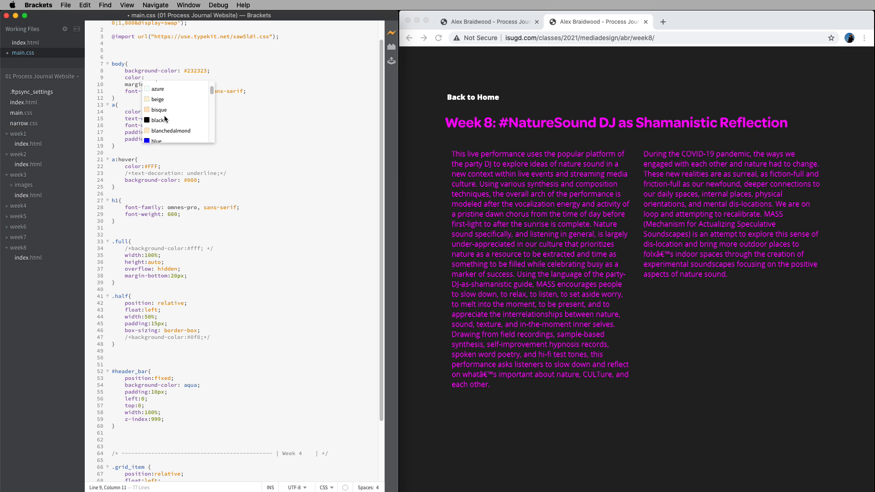
pyautogui.scroll(-4, 165, 120)
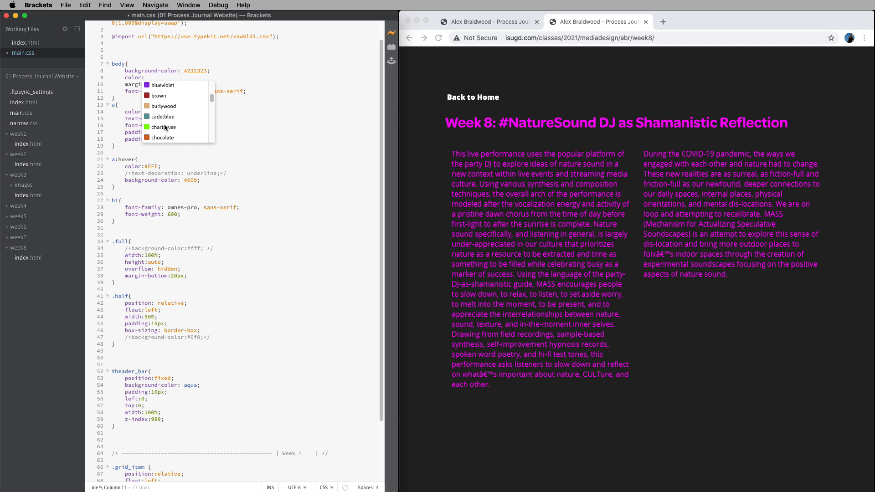
pyautogui.click(165, 127)
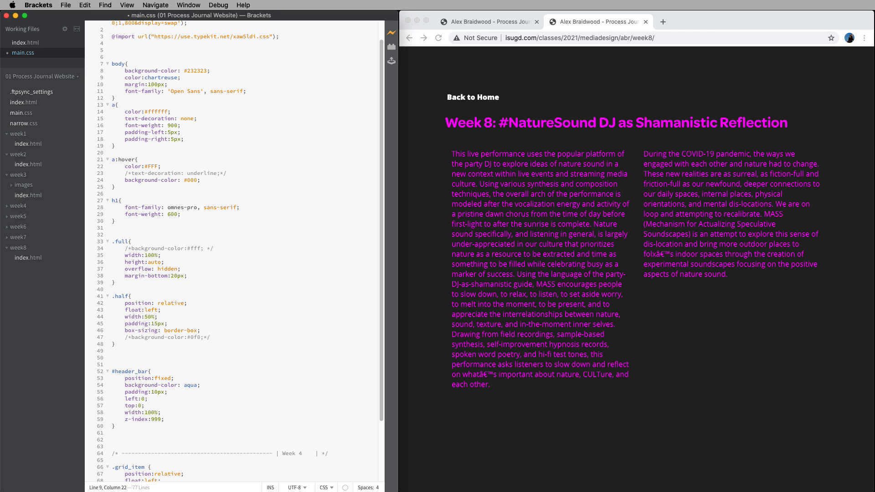
pyautogui.press('super+s')
# - Compare the text color on the local Week 8 preview with the isugd.com version, reloading the online page
pyautogui.click(456, 27)
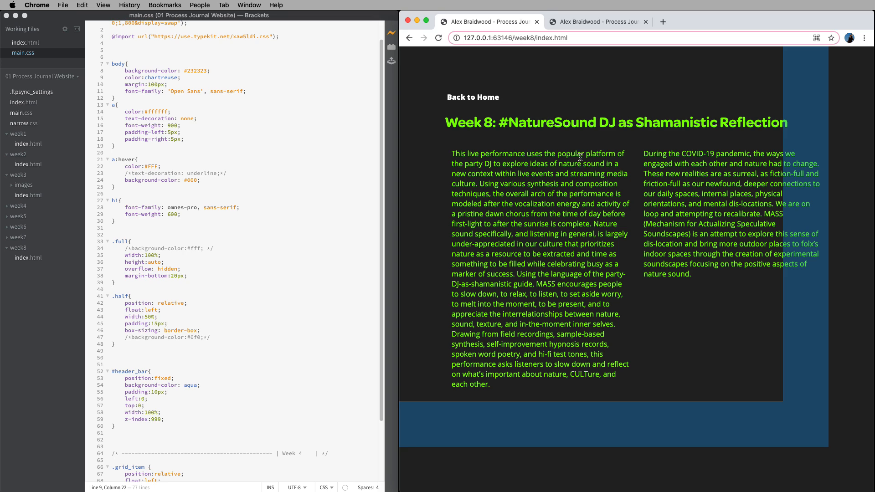
pyautogui.click(608, 24)
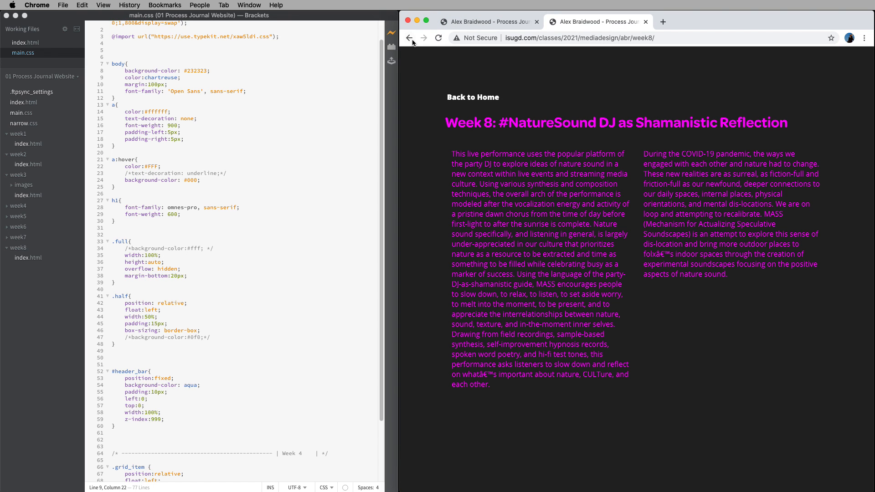
pyautogui.click(439, 38)
pyautogui.click(209, 120)
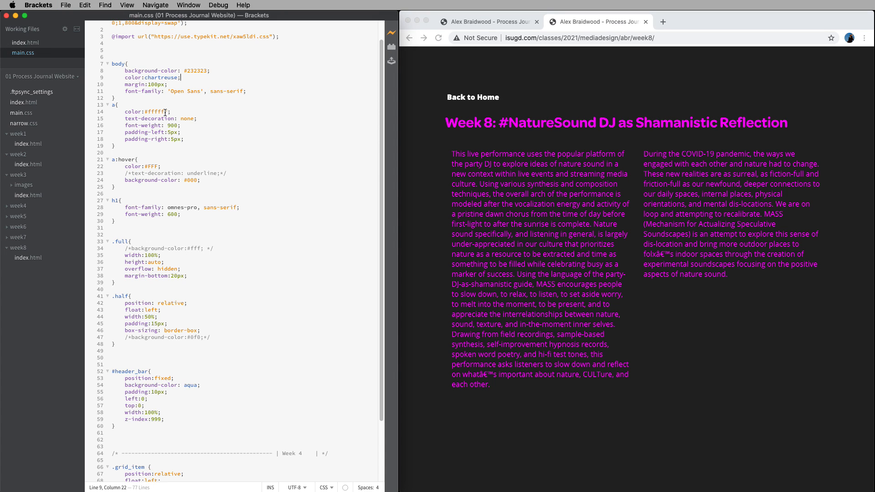
pyautogui.click(491, 20)
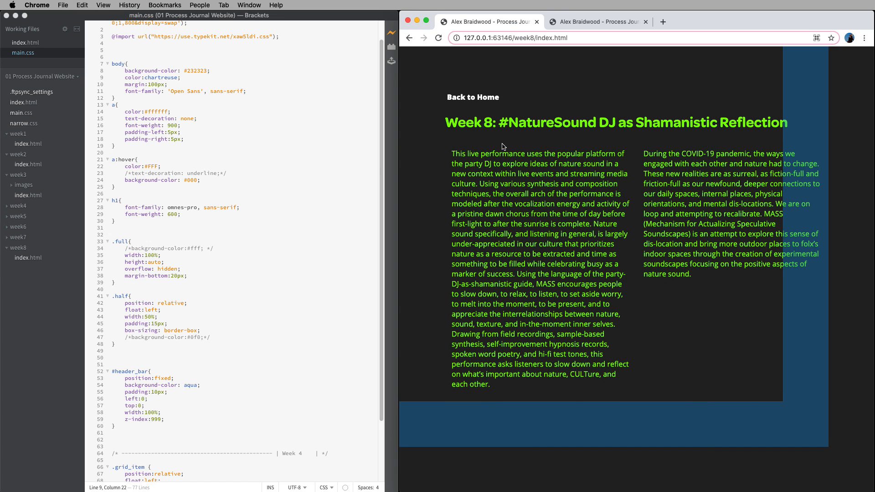
# - Upload the changed site to the abr remote root with FTP-Sync, using the saved connection settings
pyautogui.click(392, 62)
pyautogui.click(392, 63)
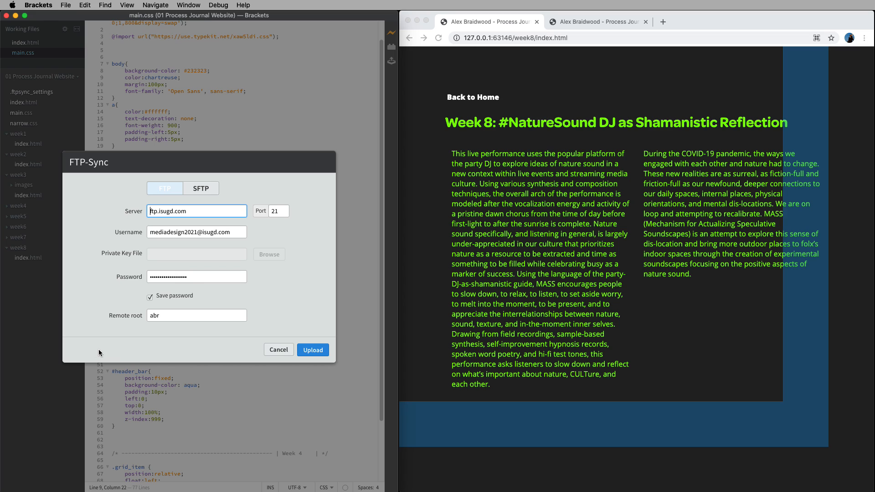
pyautogui.click(310, 350)
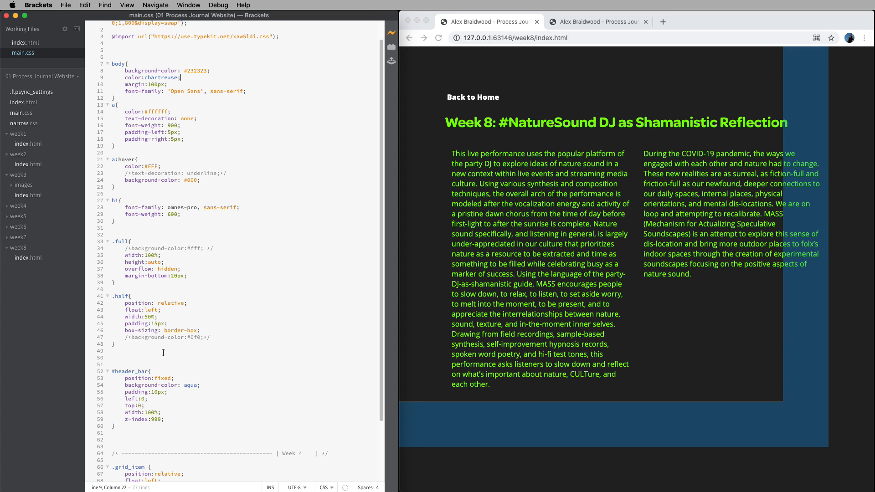
pyautogui.scroll(-1, 163, 353)
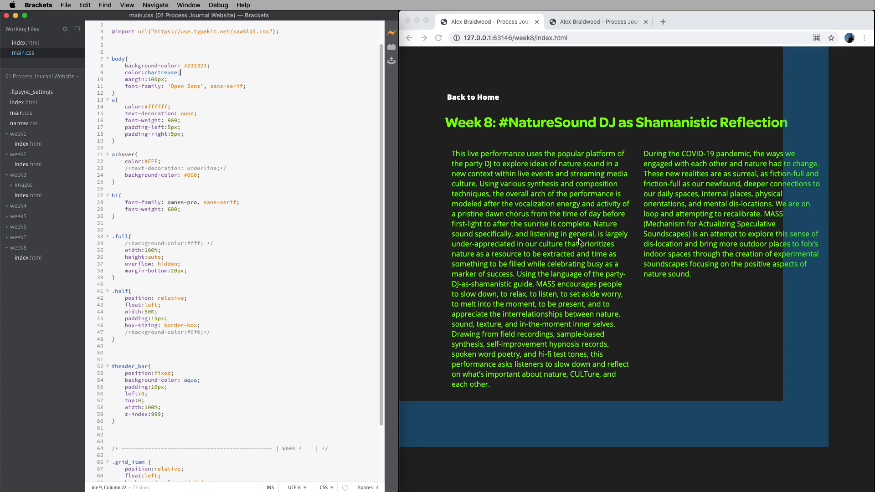
# - Reload the online Week 8 page at isugd.com/classes/2021/mediadesign/abr/week8/ to check its text color
pyautogui.click(623, 86)
pyautogui.click(615, 24)
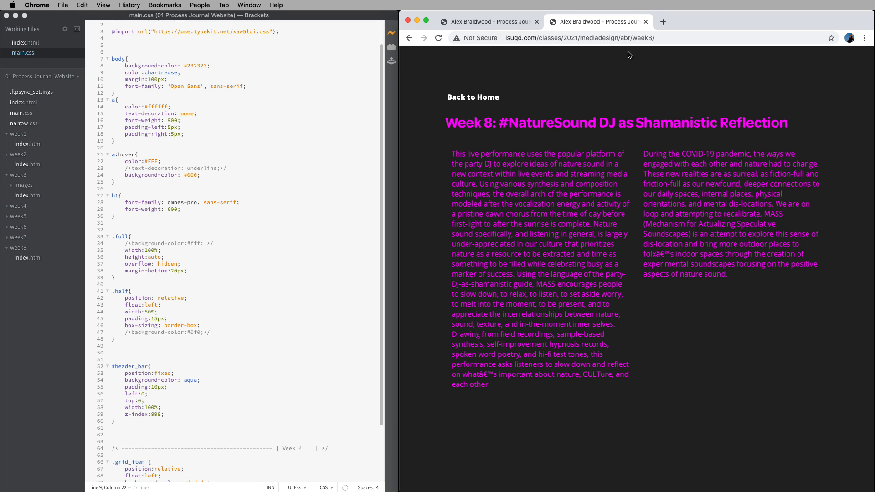
pyautogui.moveTo(528, 38); pyautogui.dragTo(670, 44)
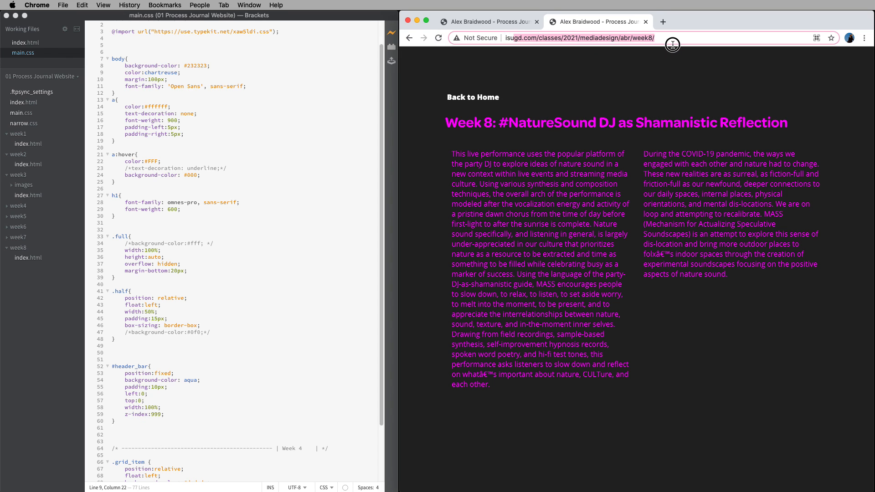
pyautogui.click(438, 38)
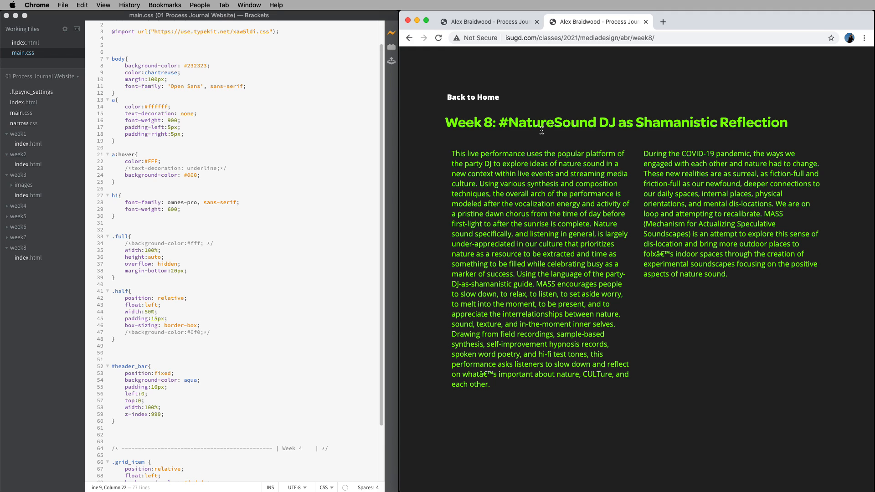
# - Reopen the FTP-Sync settings in Brackets and review the server, username, password and remote root fields
pyautogui.click(393, 126)
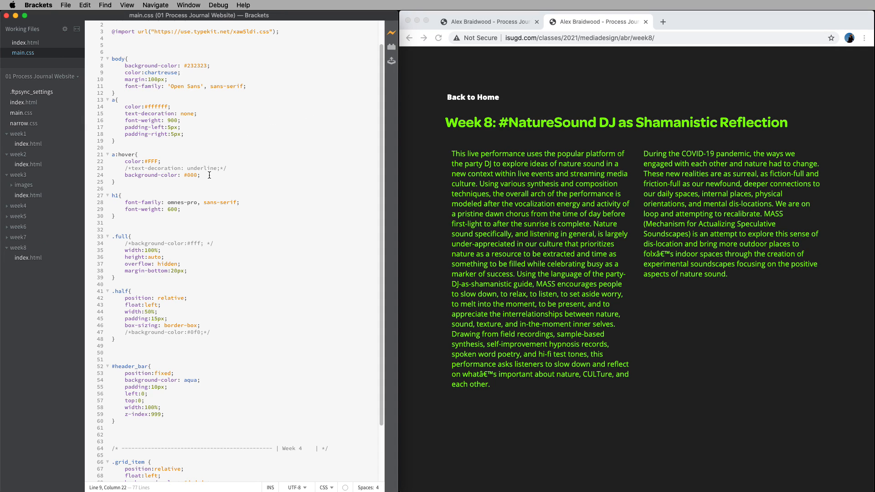
pyautogui.click(395, 65)
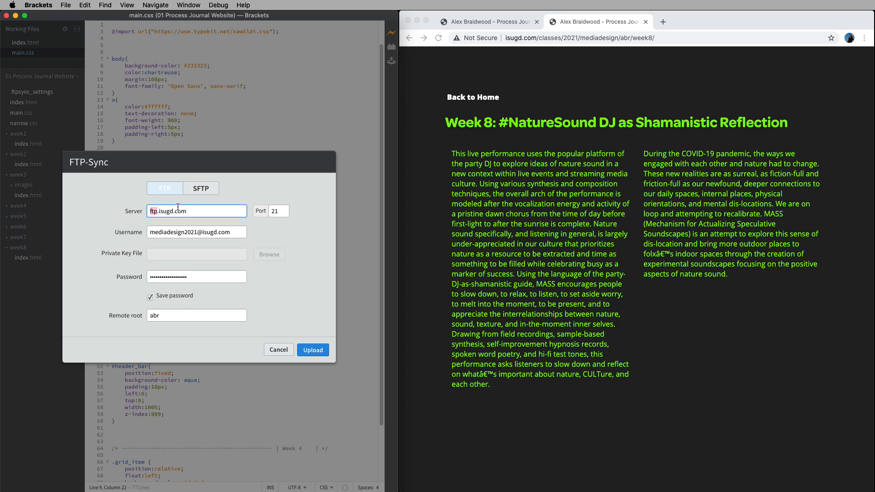
pyautogui.doubleClick(191, 230)
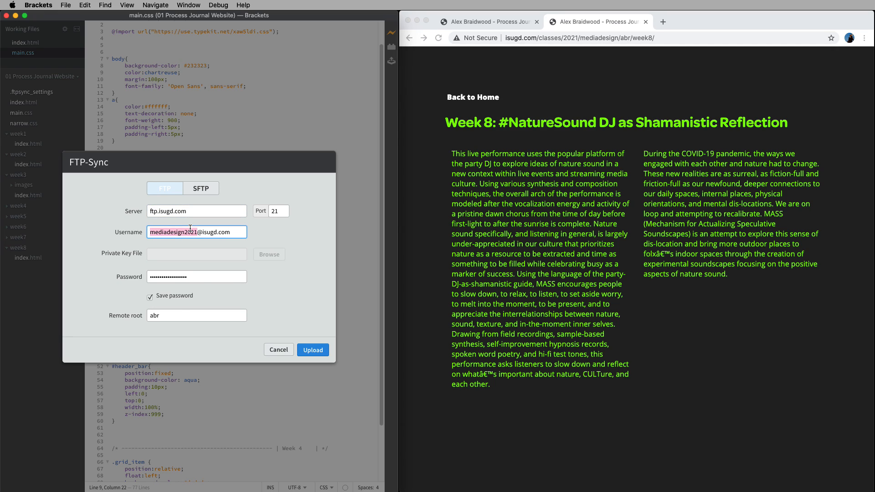
pyautogui.moveTo(185, 213); pyautogui.dragTo(128, 211)
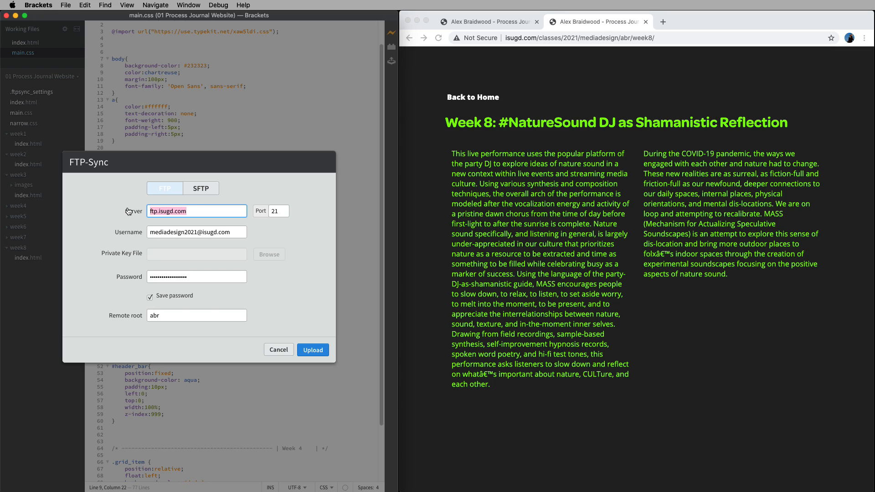
pyautogui.click(165, 316)
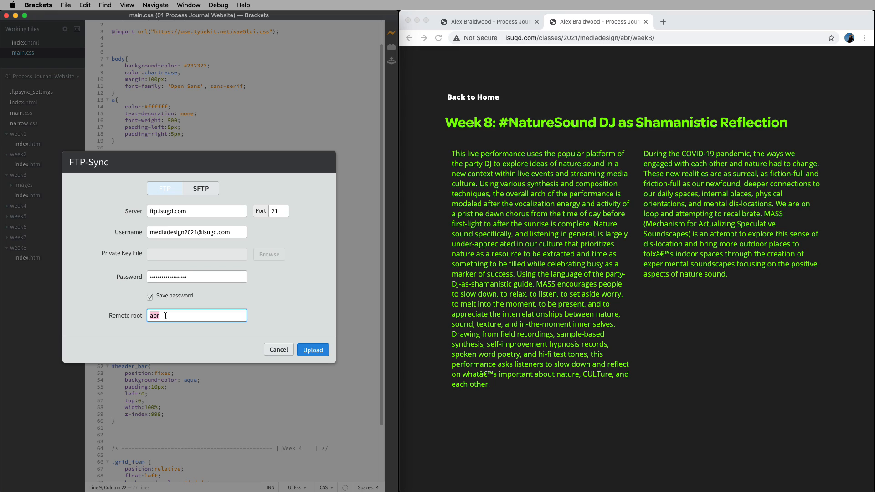
pyautogui.doubleClick(181, 211)
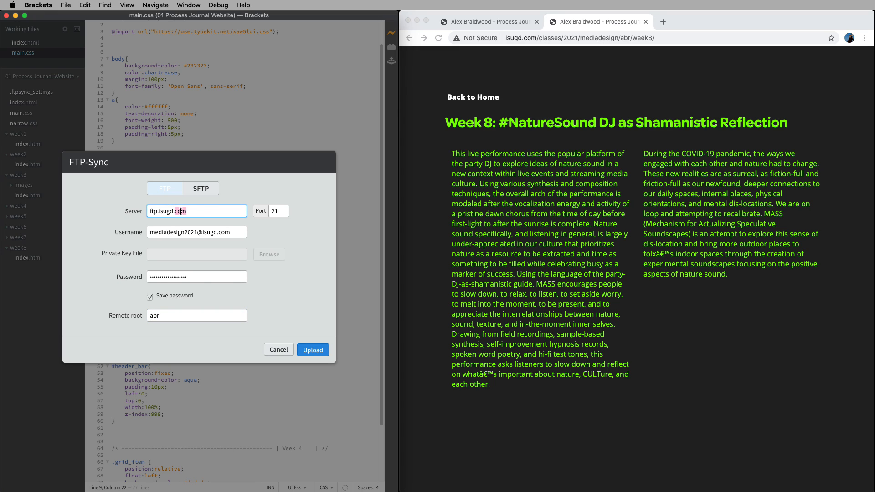
pyautogui.doubleClick(163, 211)
pyautogui.doubleClick(161, 232)
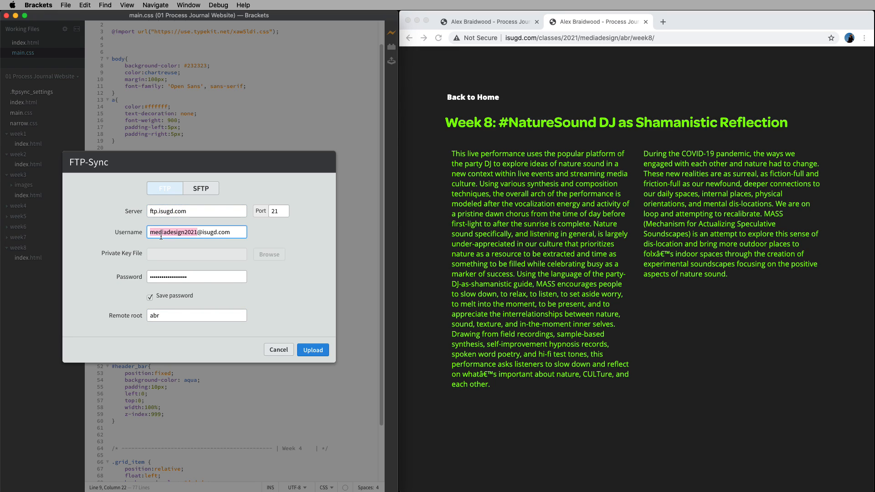
pyautogui.doubleClick(170, 277)
pyautogui.doubleClick(172, 317)
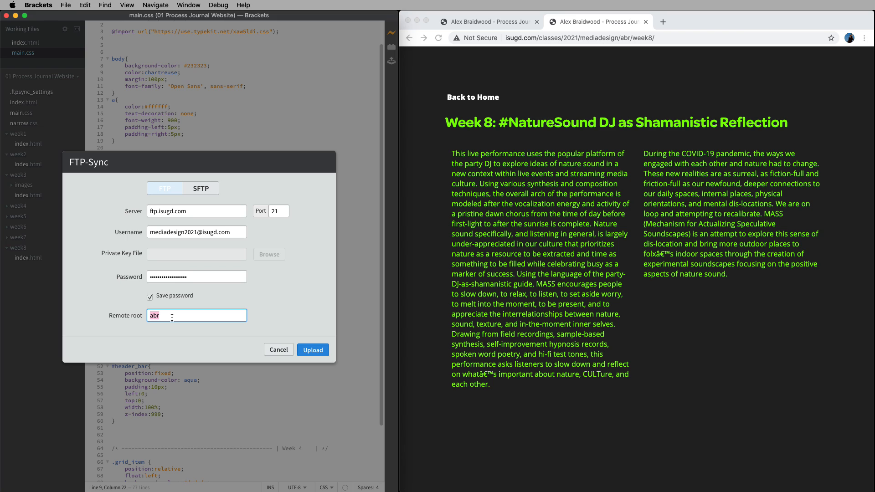
# - Leave the FTP-Sync settings and search Google for filezilla in a new browser tab
pyautogui.click(680, 22)
pyautogui.click(663, 23)
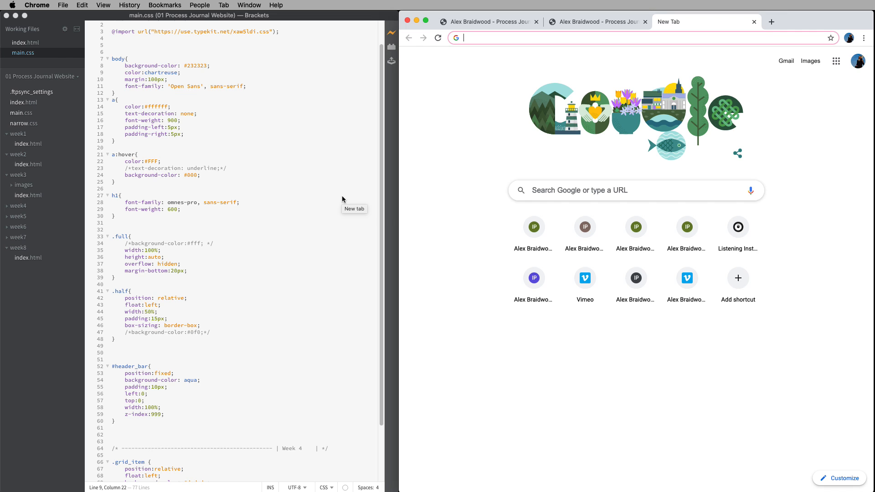
pyautogui.write('file')
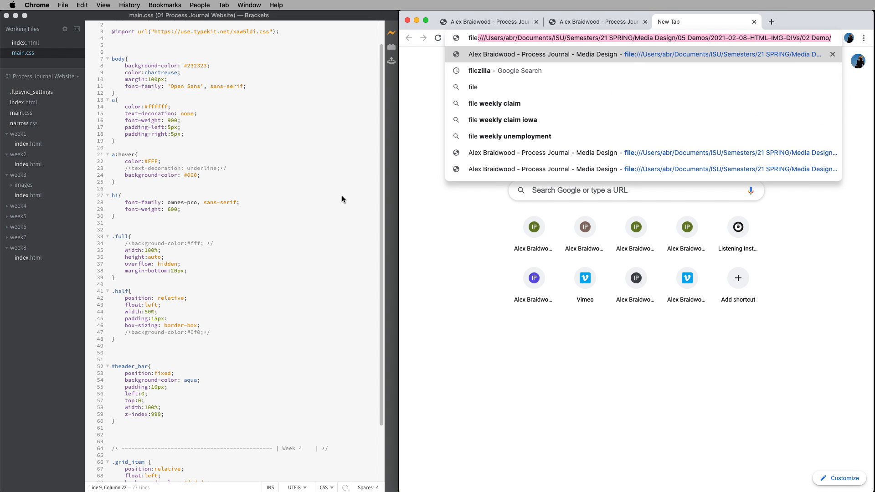
pyautogui.write('zill')
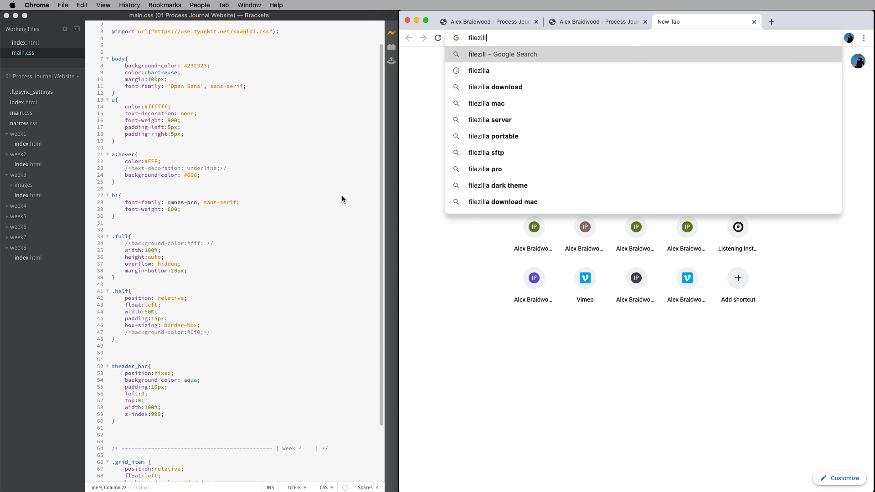
pyautogui.write('a')
pyautogui.press('Return')
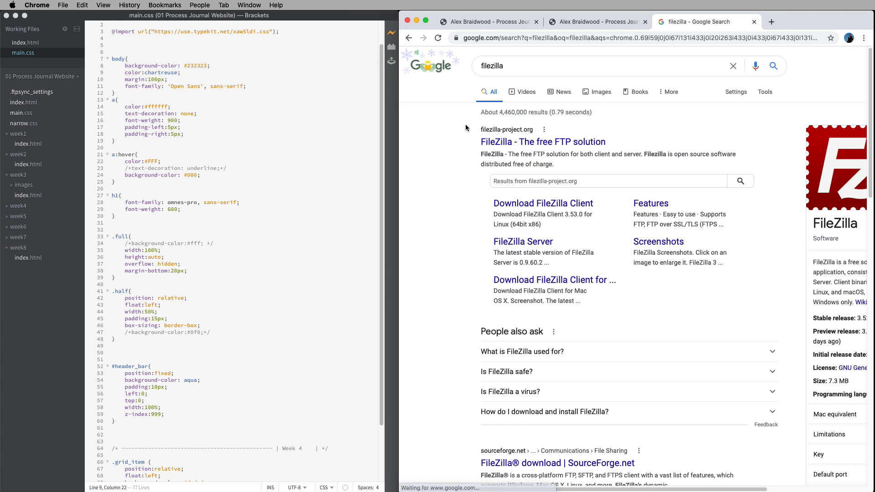
# - View the FileZilla Client download page on filezilla-project.org, and close that browser tab
pyautogui.click(510, 143)
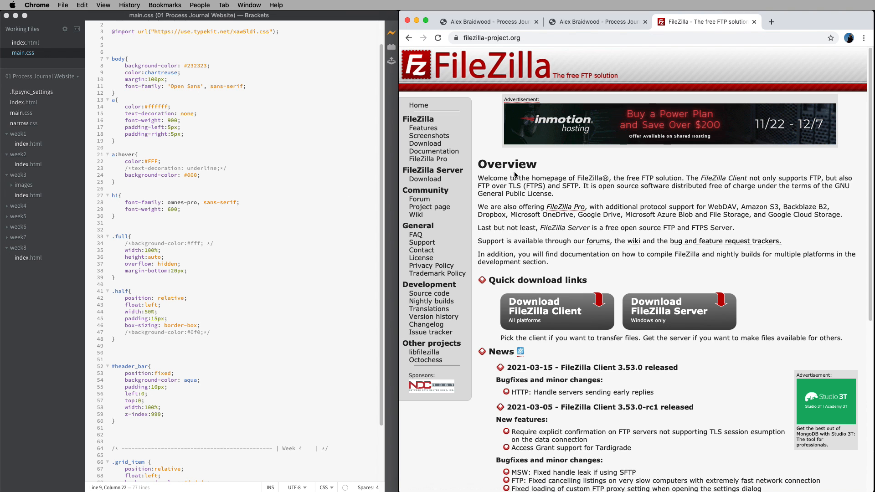
pyautogui.click(546, 306)
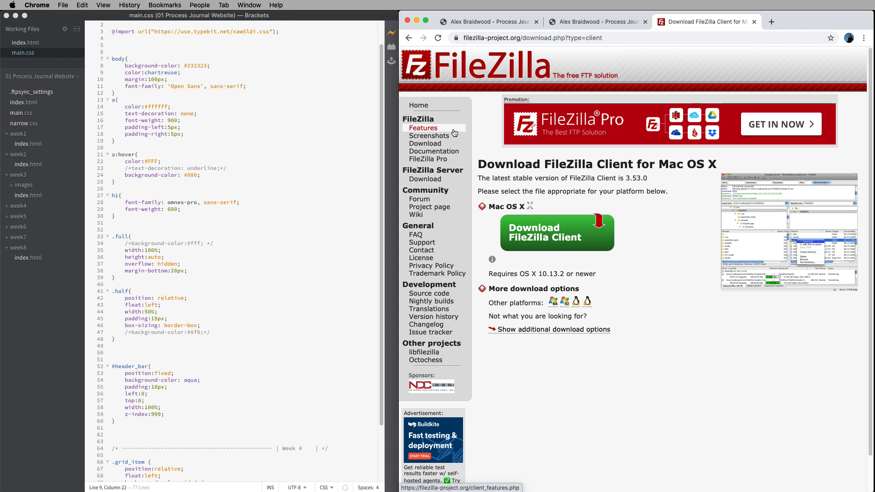
pyautogui.click(754, 22)
# - Switch to the FileZilla application
pyautogui.hotkey('ctrl', 'space')
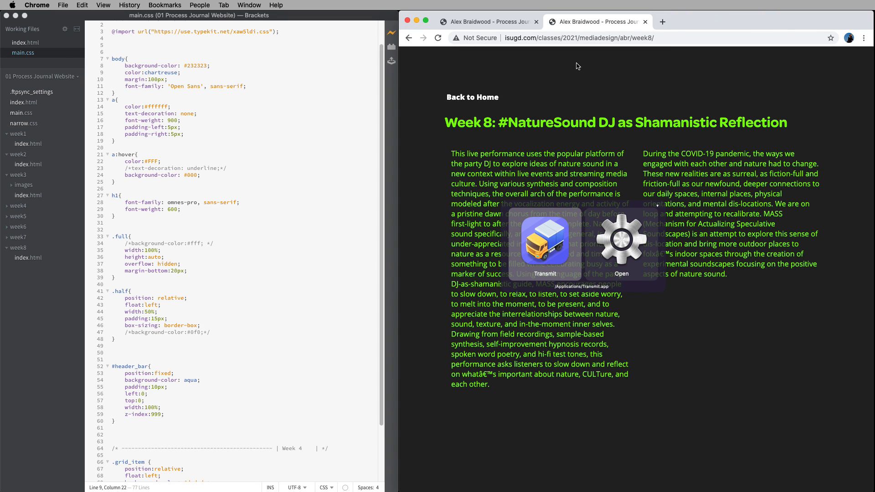
pyautogui.write('f')
pyautogui.press('Escape')
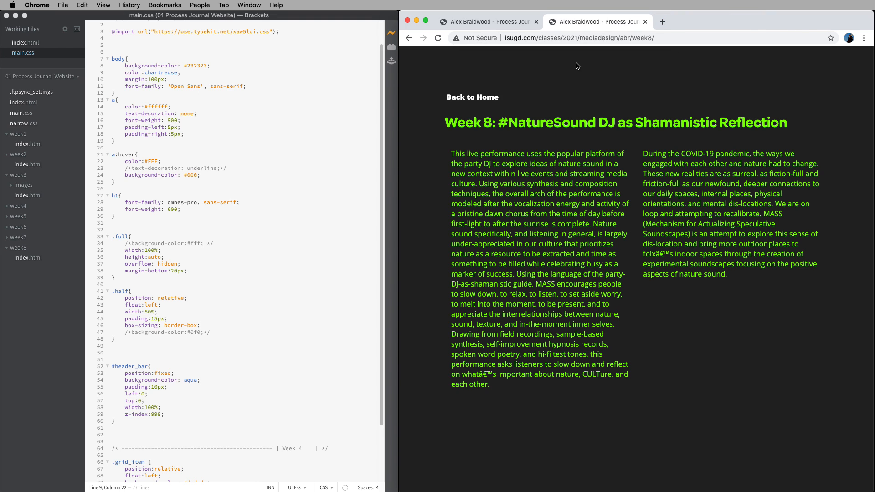
pyautogui.press('super+Tab')
pyautogui.click(626, 328)
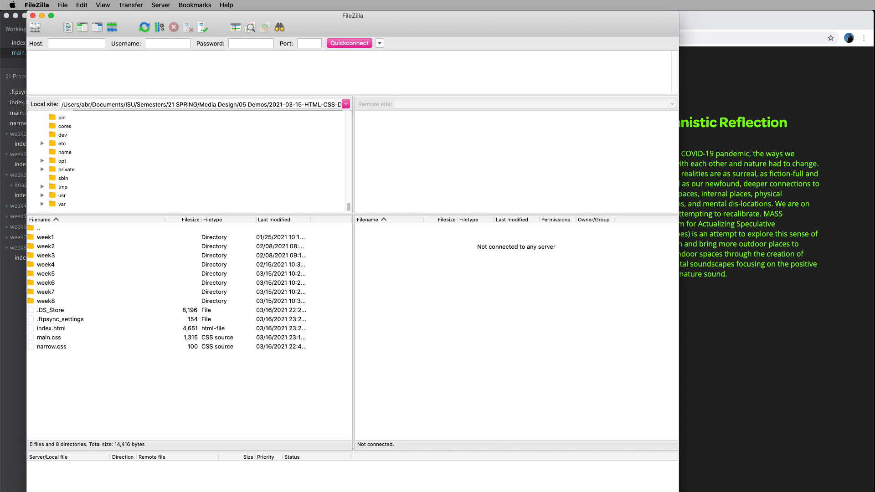
# - Shorten the FileZilla window to fit its transfer queue on screen, and view the local folder tree from the root
pyautogui.moveTo(679, 491)
pyautogui.mouseDown()
pyautogui.moveTo(674, 480)
pyautogui.moveTo(682, 475)
pyautogui.moveTo(841, 482)
pyautogui.moveTo(679, 482)
pyautogui.mouseUp()
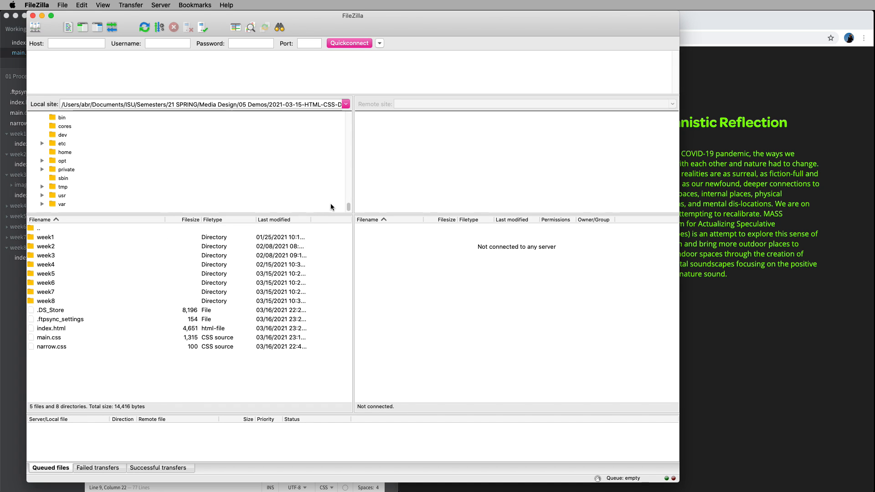
pyautogui.moveTo(349, 207); pyautogui.dragTo(347, 116)
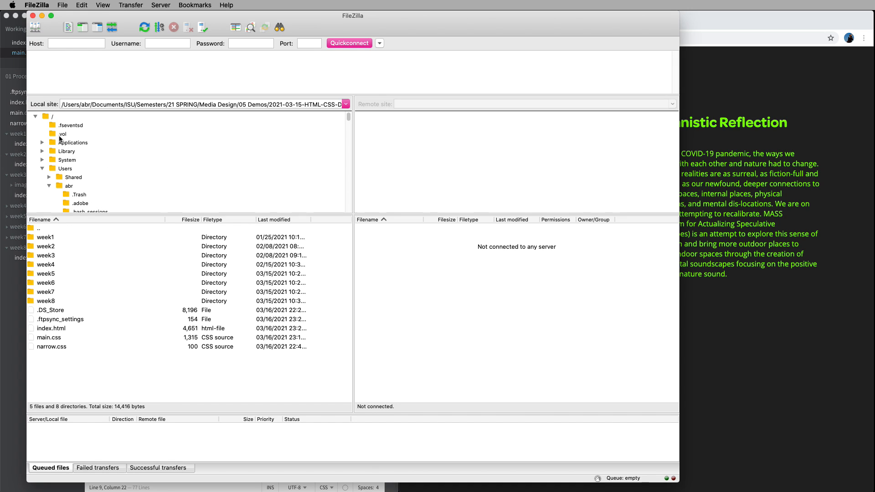
# - Browse the local folder tree down to the 01 Process Journal Website folder inside 2021-03-15-HTML-CSS-Demos
pyautogui.scroll(-5, 68, 187)
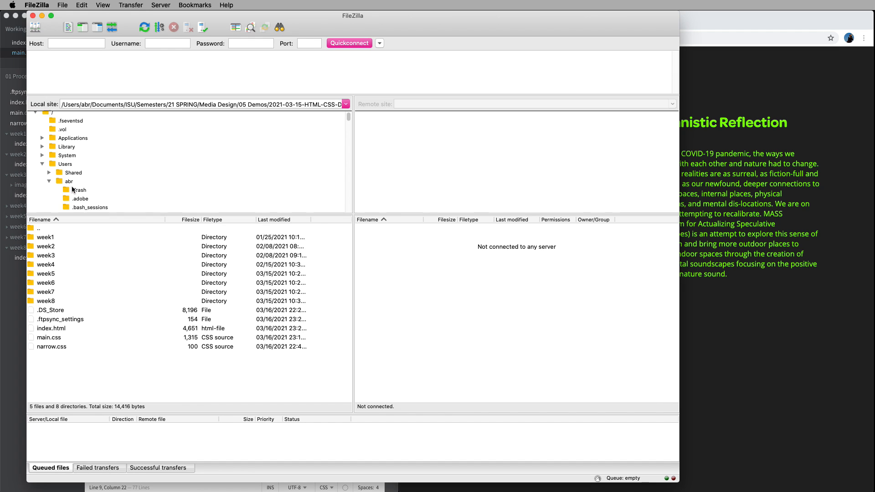
pyautogui.scroll(-10, 82, 178)
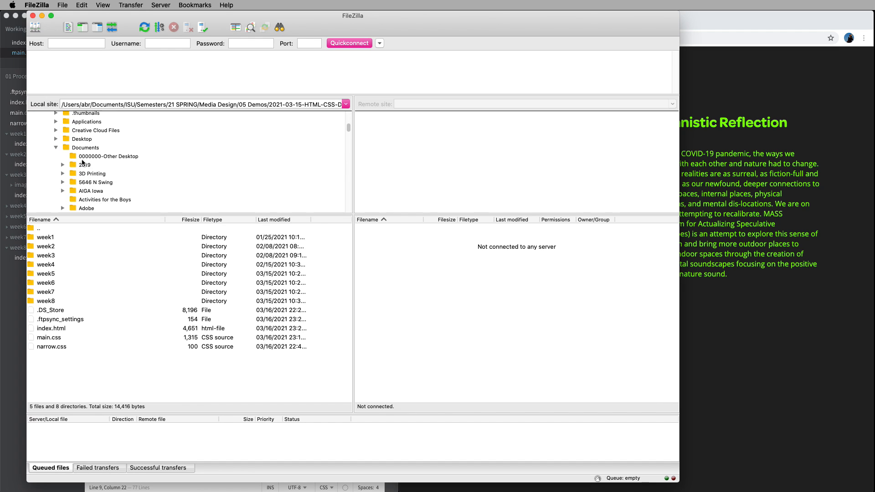
pyautogui.scroll(-3, 90, 159)
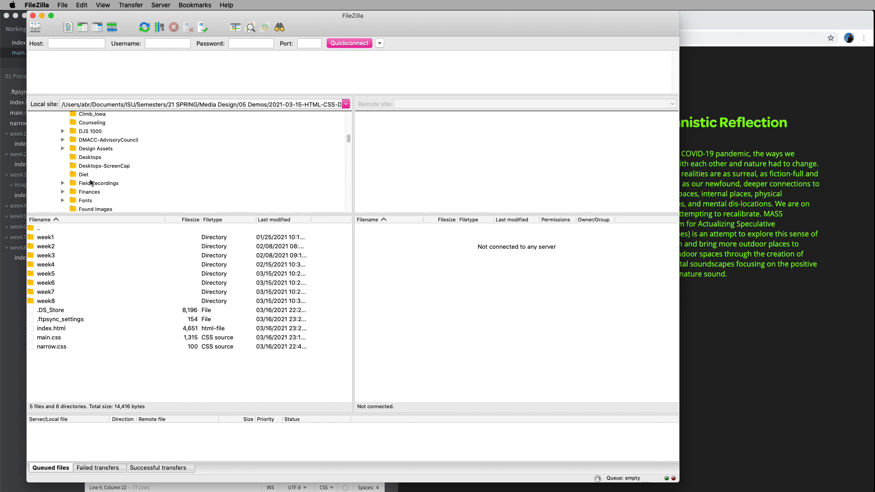
pyautogui.scroll(-6, 96, 183)
pyautogui.scroll(-10, 97, 185)
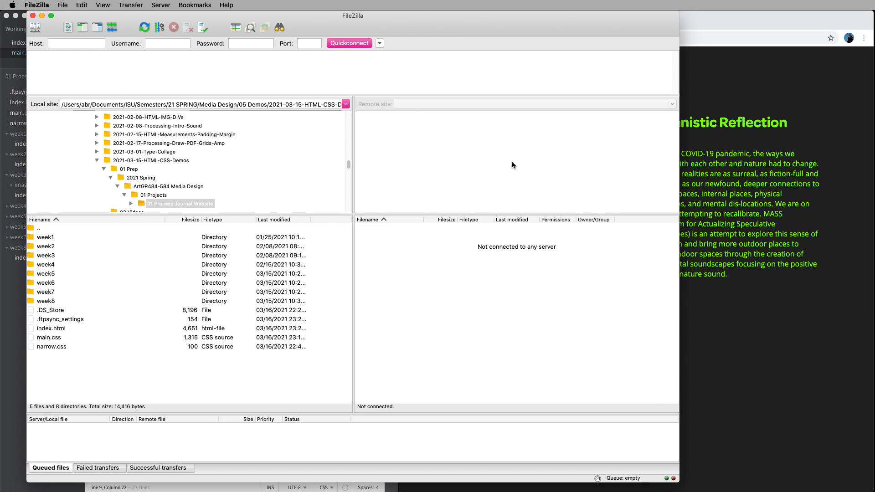
# - Open the Site Manager on the Media Design site and move the dialog aside
pyautogui.click(62, 5)
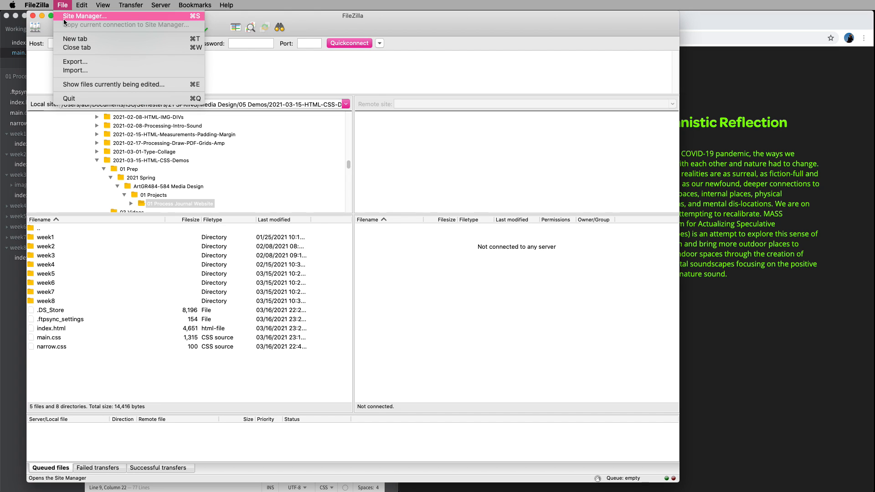
pyautogui.click(63, 18)
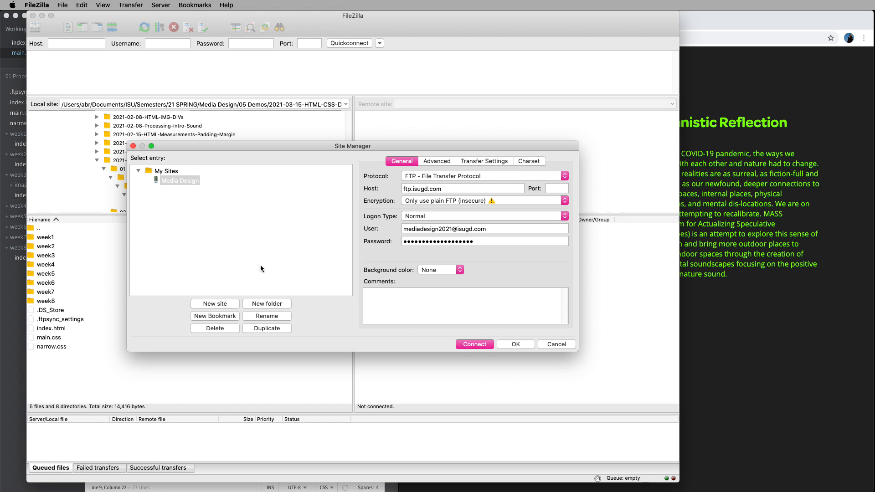
pyautogui.moveTo(500, 149); pyautogui.dragTo(406, 92)
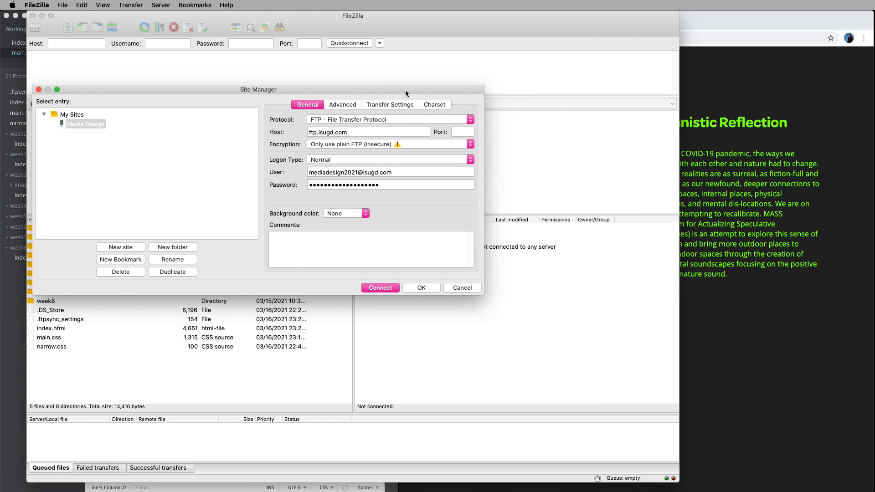
# - Review the Media Design site's connection fields, keeping FTP - File Transfer Protocol and Only use plain FTP (insecure), and check the host, user and password
pyautogui.click(325, 120)
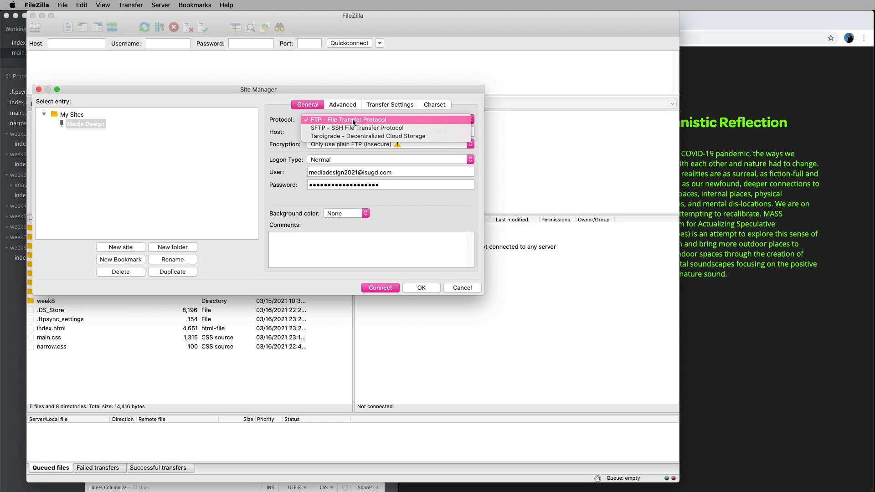
pyautogui.click(353, 120)
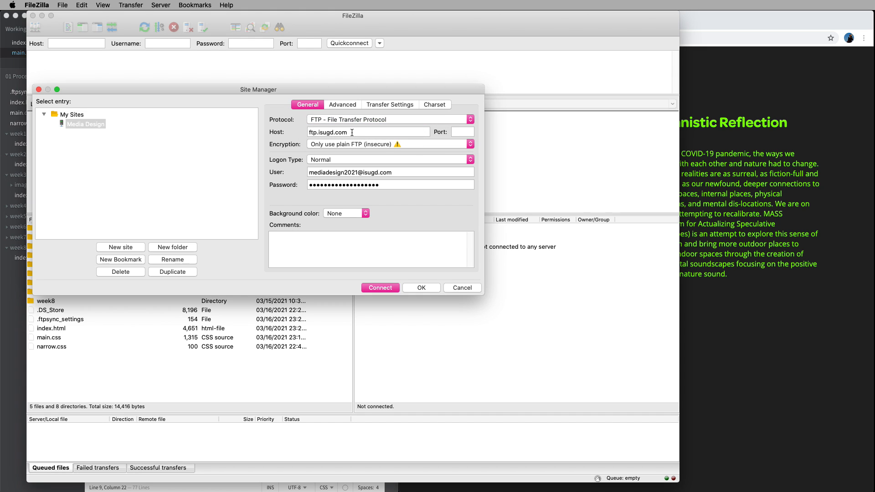
pyautogui.click(310, 132)
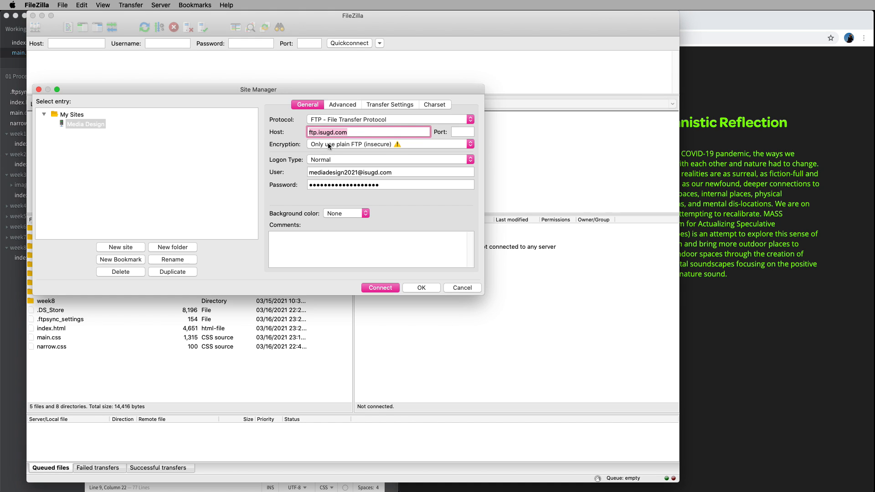
pyautogui.click(421, 143)
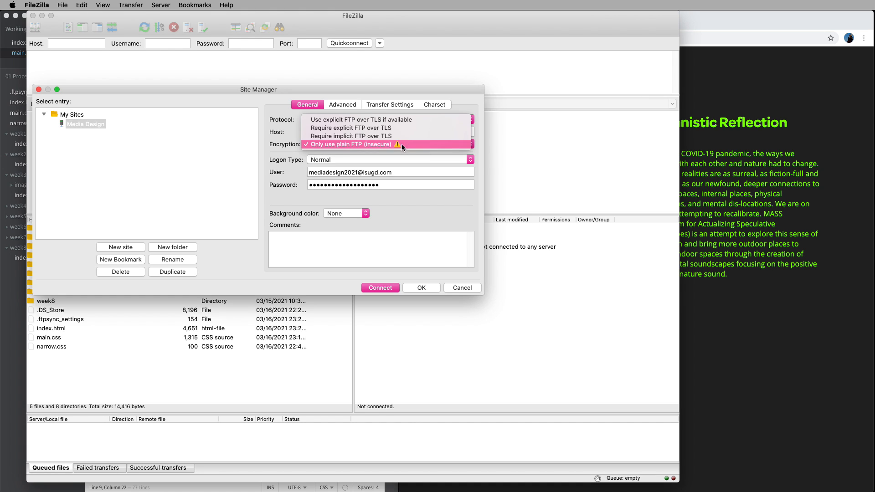
pyautogui.click(358, 144)
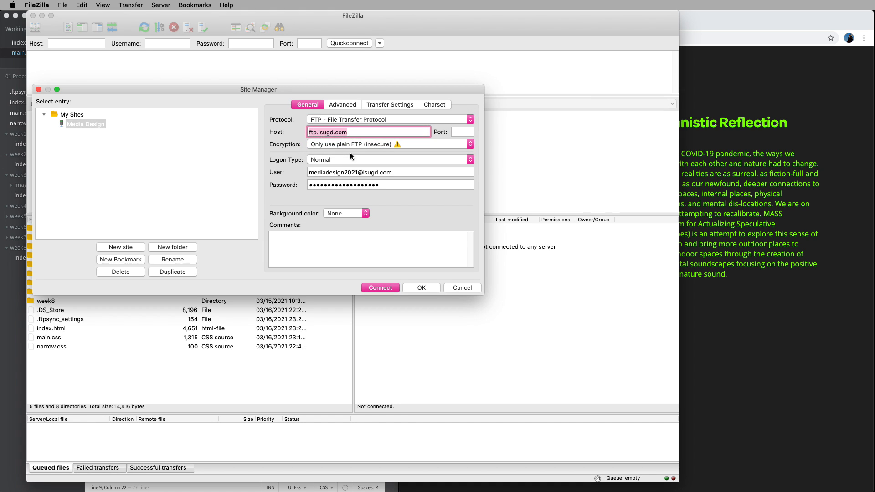
pyautogui.doubleClick(329, 173)
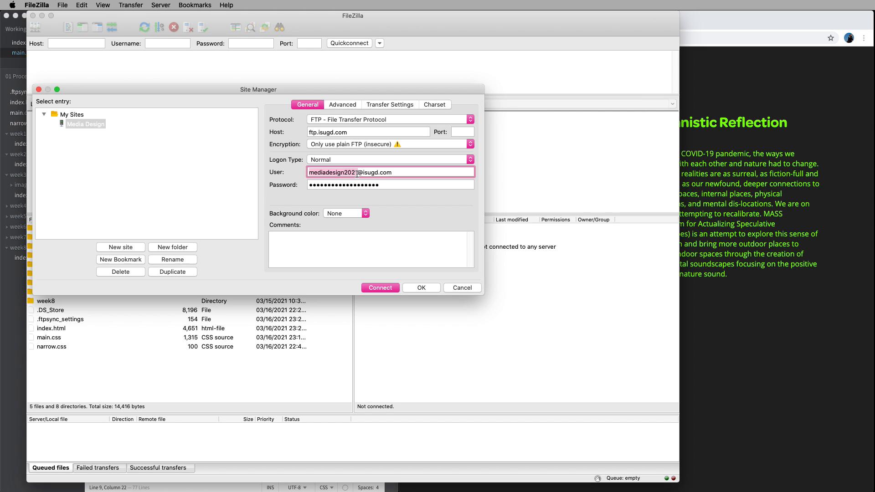
pyautogui.moveTo(357, 175); pyautogui.dragTo(275, 169)
pyautogui.doubleClick(356, 185)
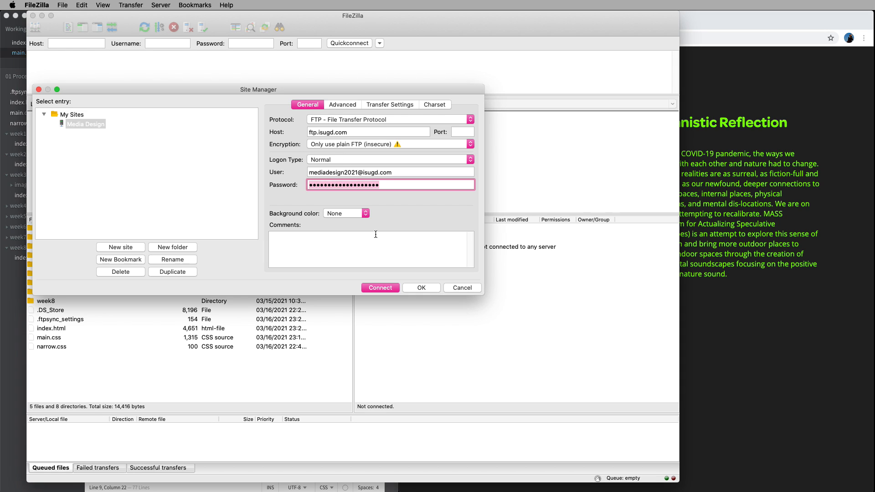
# - Check the default remote directory in the Media Design site's advanced settings
pyautogui.click(350, 105)
pyautogui.click(282, 186)
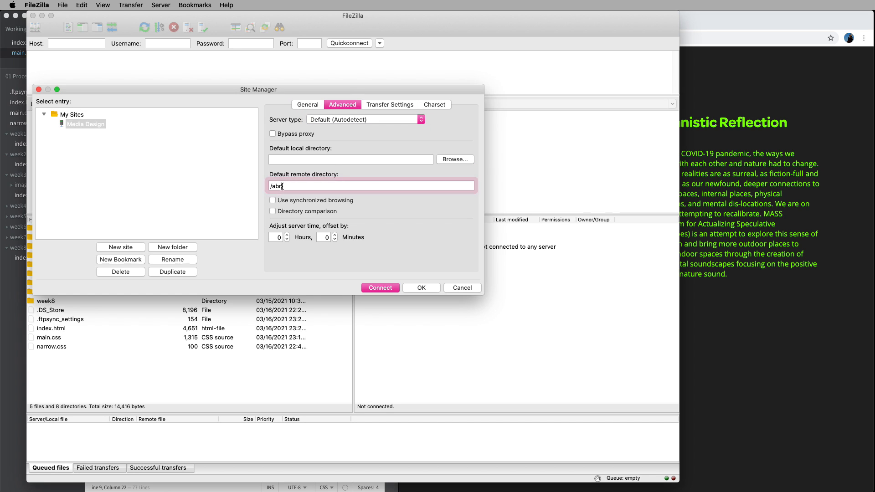
pyautogui.moveTo(283, 186); pyautogui.dragTo(266, 186)
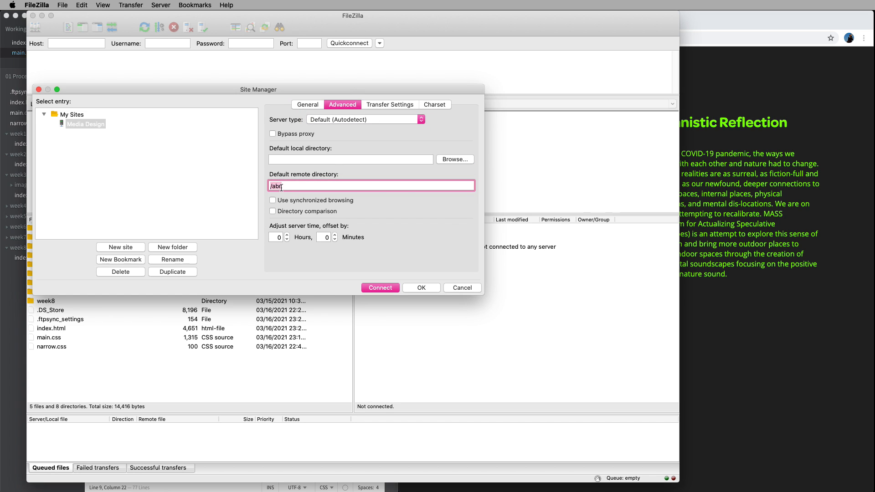
pyautogui.click(272, 186)
# - Go over the site's host, user, password and default remote directory once more
pyautogui.click(311, 105)
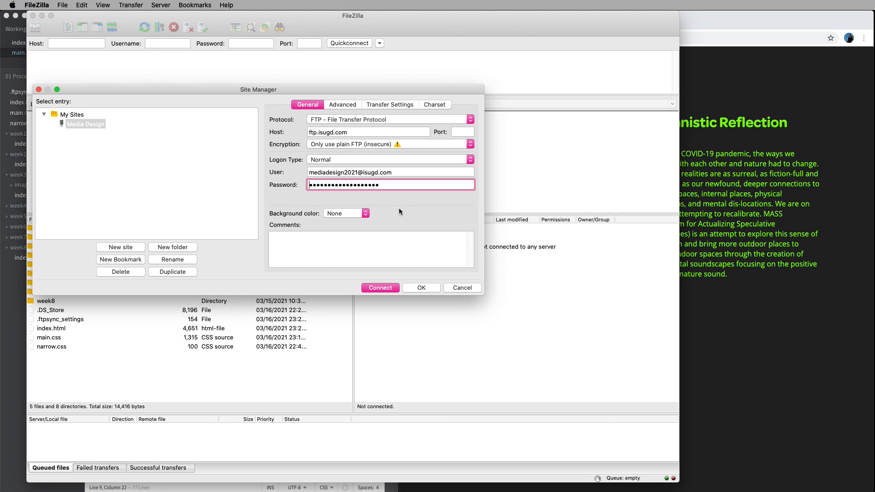
pyautogui.tripleClick(356, 133)
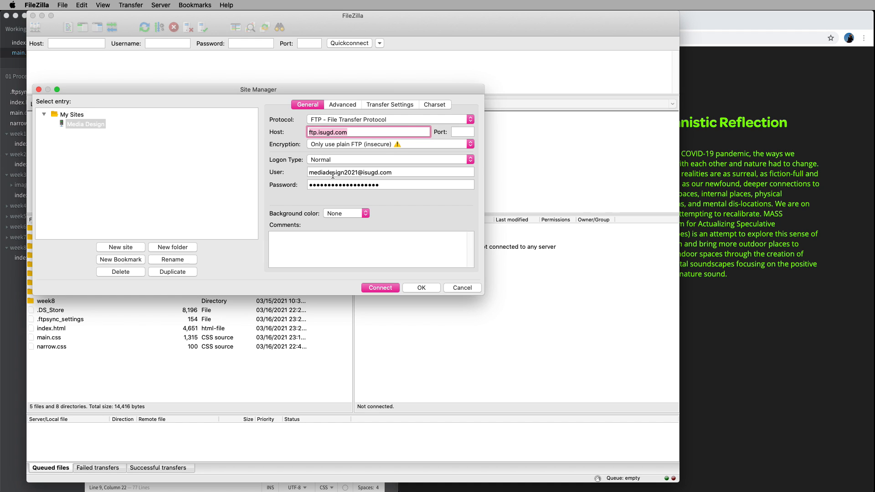
pyautogui.tripleClick(392, 173)
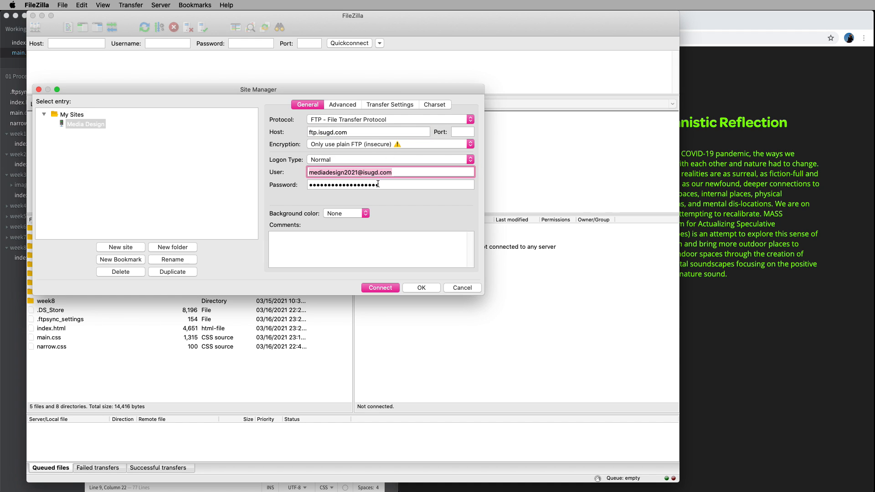
pyautogui.click(383, 185)
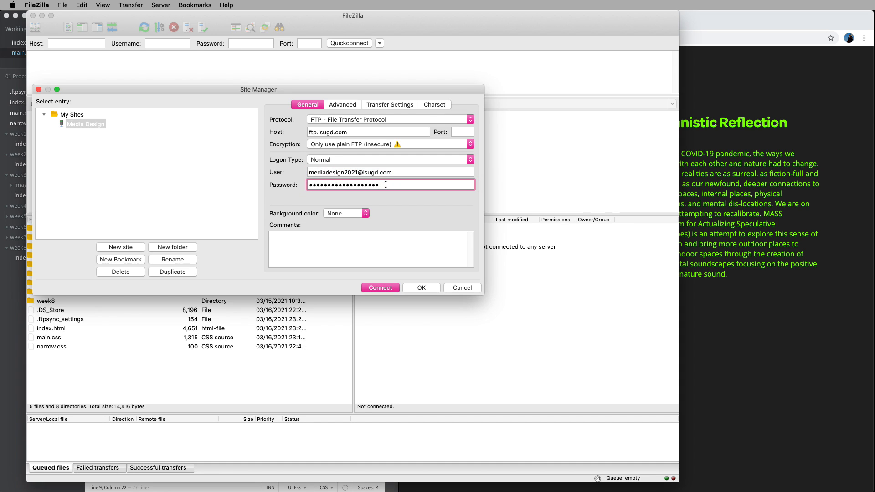
pyautogui.moveTo(386, 185); pyautogui.dragTo(298, 185)
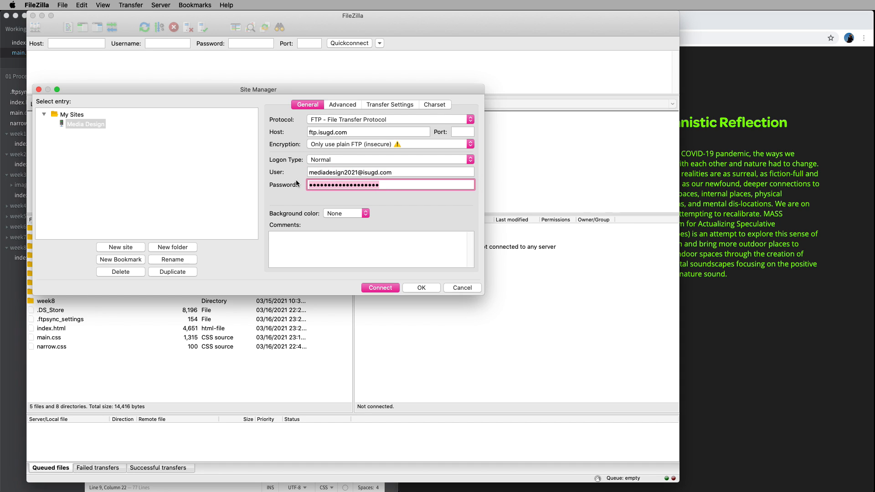
pyautogui.click(349, 106)
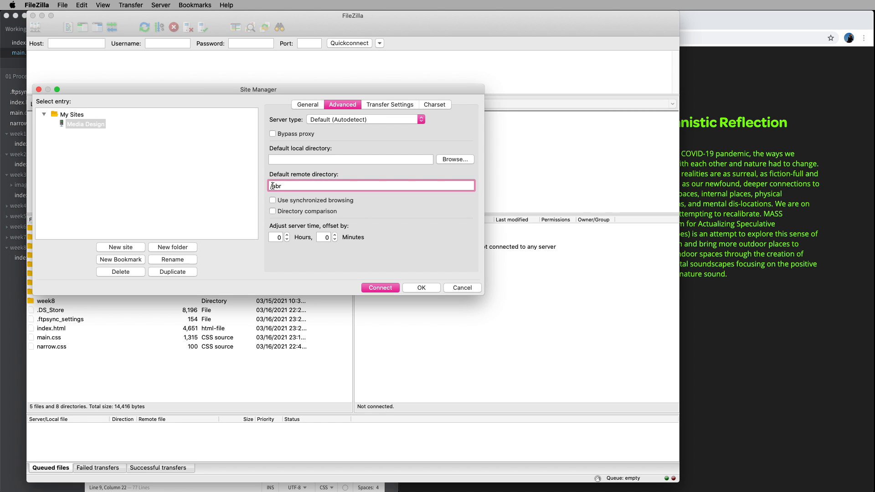
pyautogui.moveTo(271, 186); pyautogui.dragTo(281, 187)
# - Connect to the Media Design site and always allow insecure plain FTP for this server
pyautogui.click(380, 287)
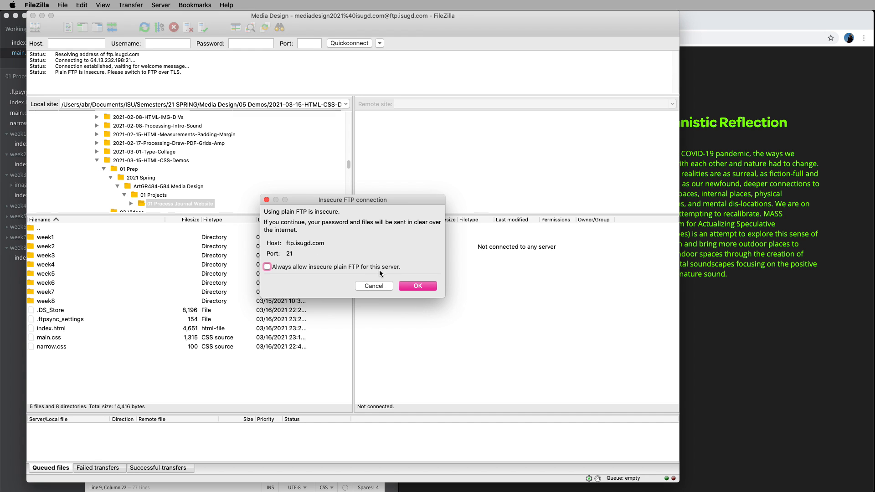
pyautogui.click(290, 267)
pyautogui.click(423, 287)
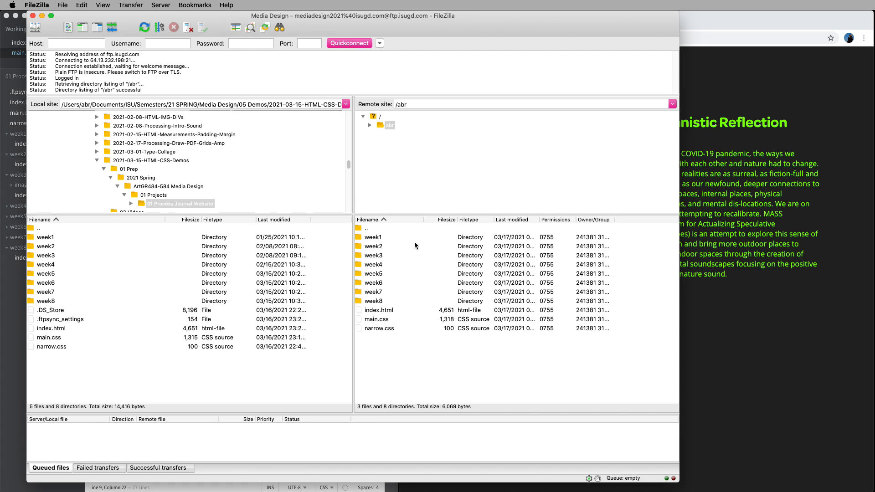
# - Expand the server's abr folder and compare its week folders and narrow.css with the local project files
pyautogui.click(369, 125)
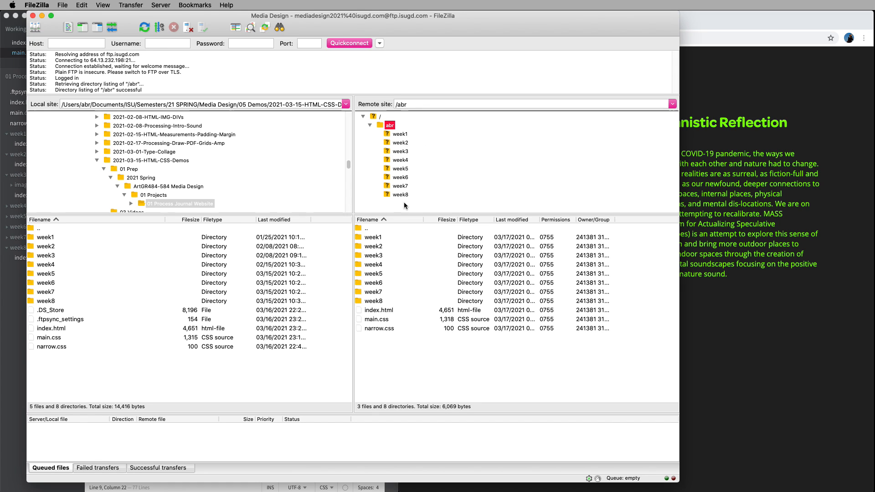
pyautogui.click(376, 238)
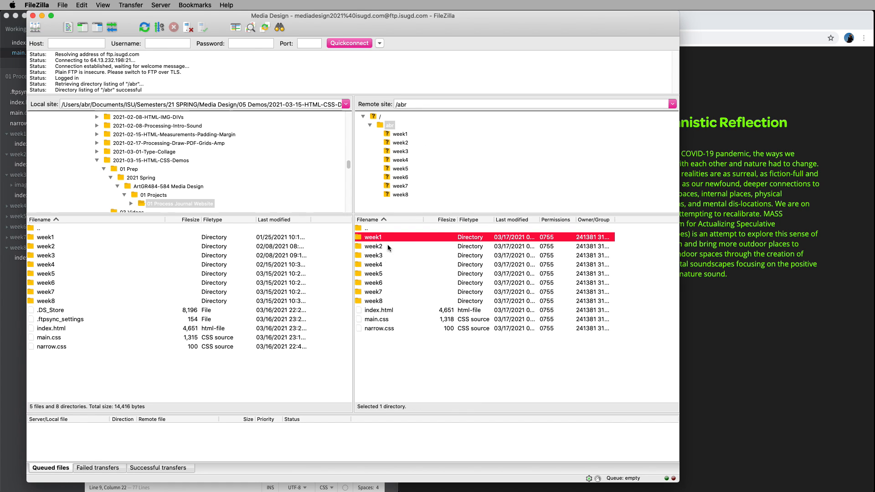
pyautogui.click(93, 248)
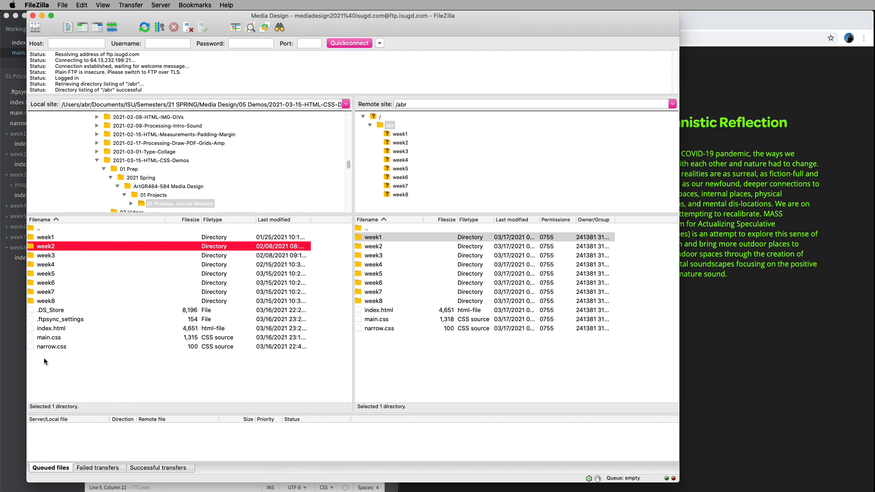
pyautogui.moveTo(45, 347); pyautogui.dragTo(291, 341)
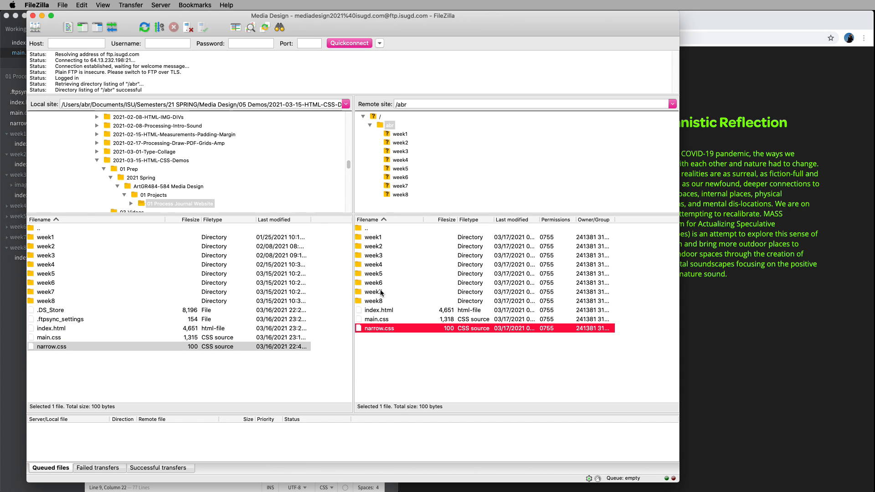
# - Open the images folder inside week3 on the server
pyautogui.click(370, 256)
pyautogui.doubleClick(371, 256)
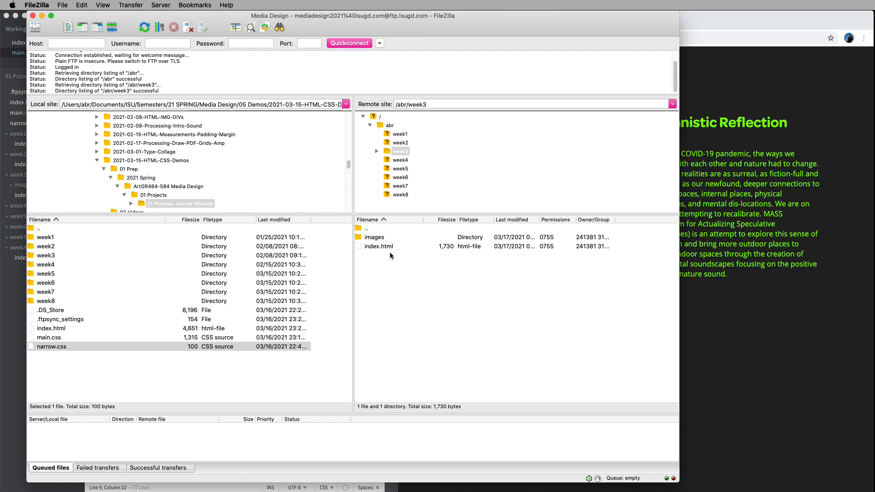
pyautogui.doubleClick(378, 242)
# - View the file actions available for the second image in the server's images folder, and dismiss them without choosing one
pyautogui.rightClick(384, 246)
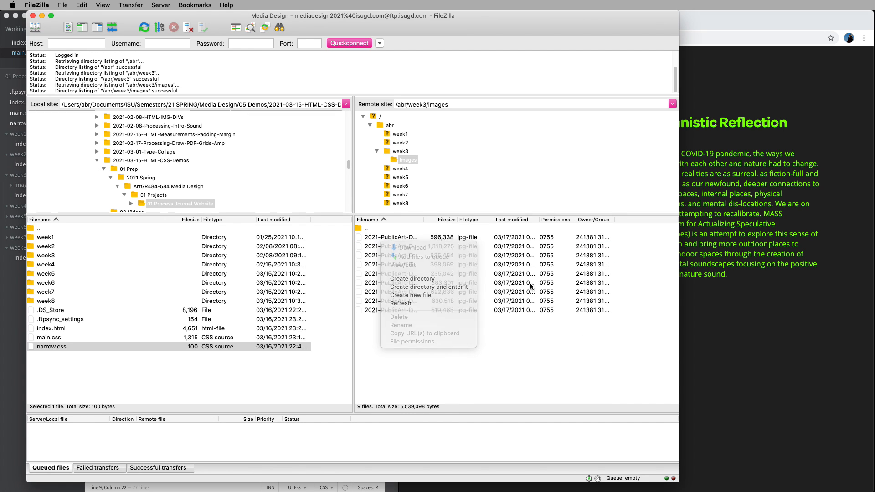
pyautogui.click(530, 283)
pyautogui.click(400, 245)
pyautogui.rightClick(387, 243)
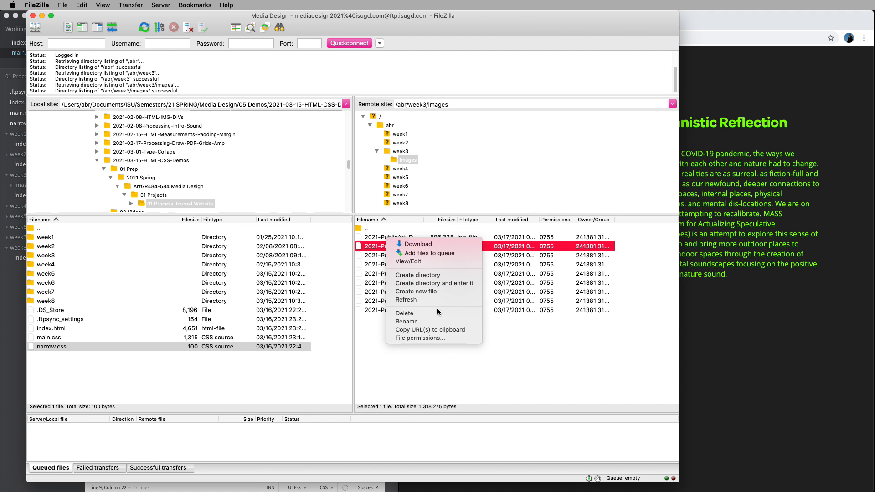
pyautogui.click(423, 365)
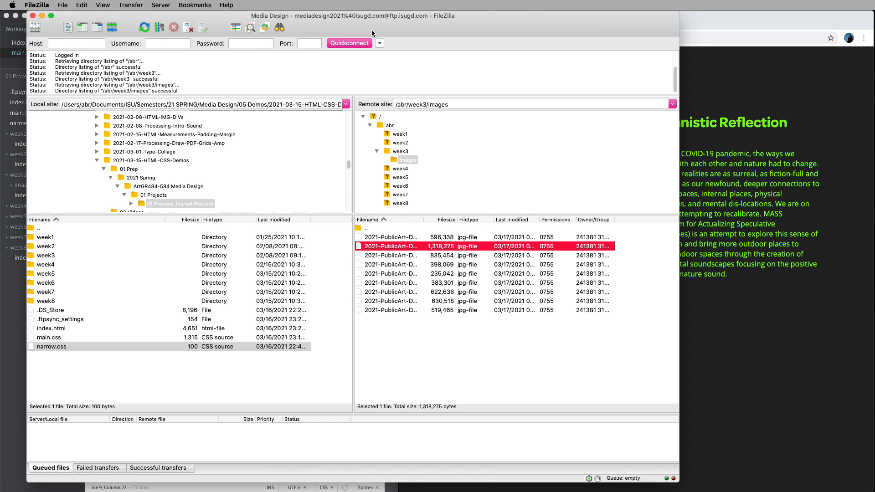
# - Hide FileZilla to look over main.css in Brackets, and switch to the published Week 8 page in Chrome
pyautogui.press('super+h')
pyautogui.scroll(-5, 259, 86)
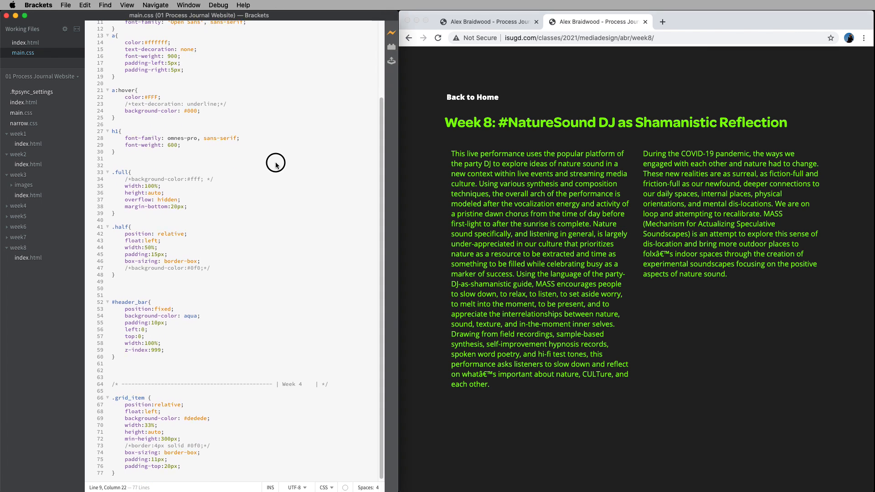
pyautogui.scroll(5, 259, 86)
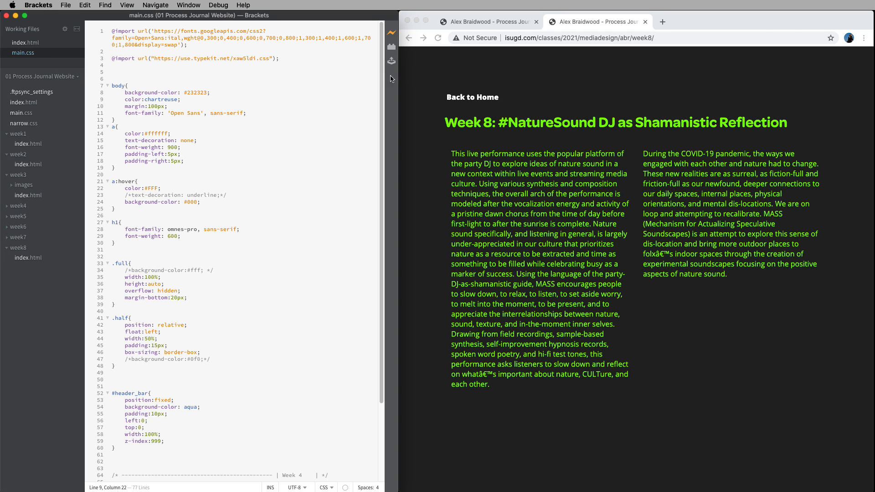
pyautogui.click(495, 78)
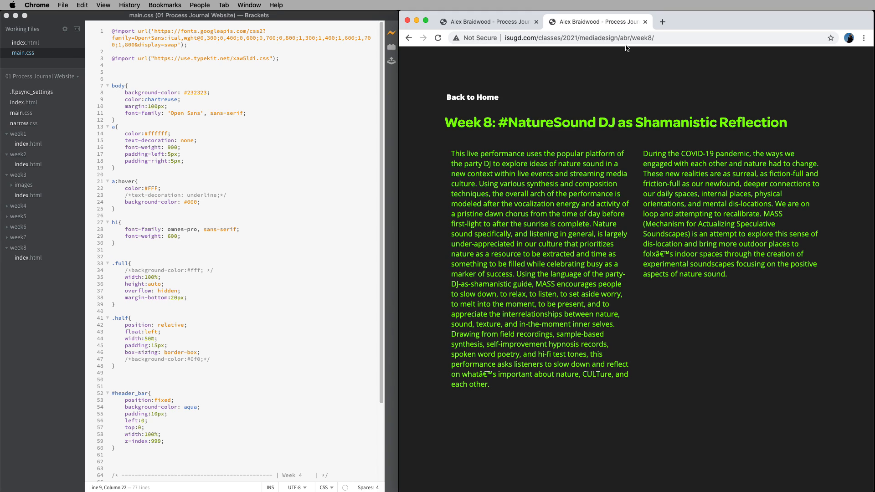